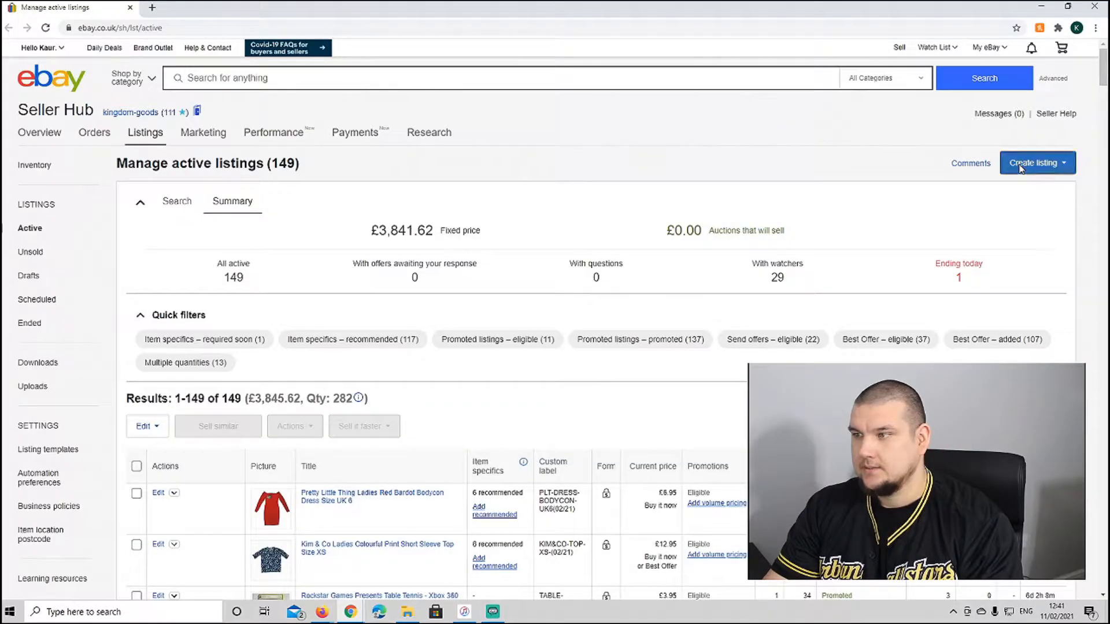
Create a single listing titled "Jack and Jones Mens T-Shirt" in the Men's Clothing > Shirts & Tops > T-Shirts category
{"action": "left_click", "coordinate": [1035, 163]}
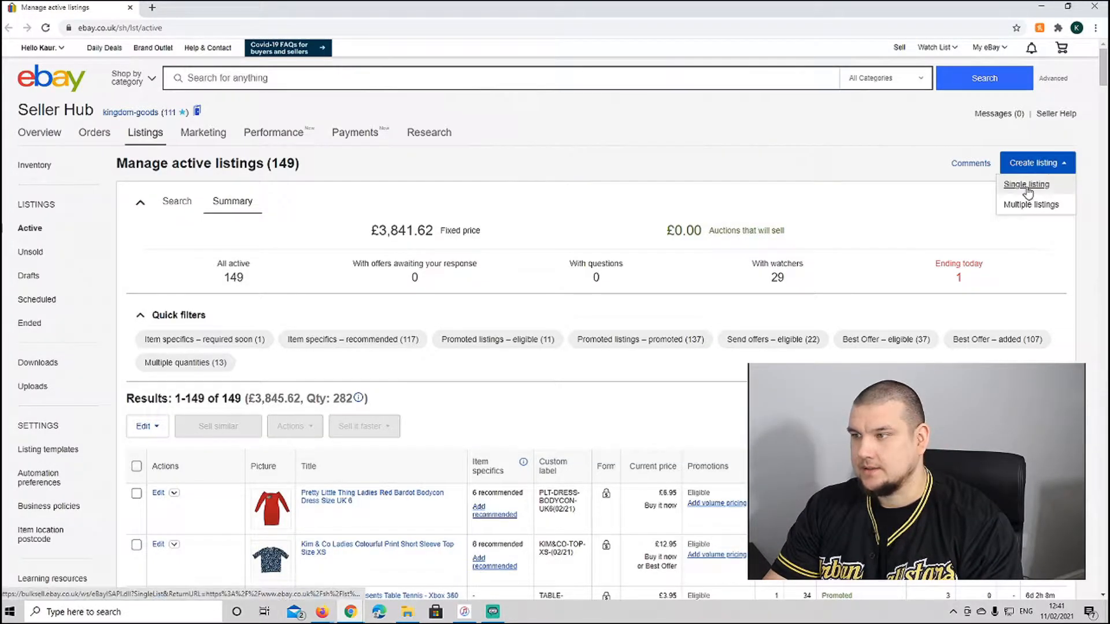
{"action": "left_click", "coordinate": [1026, 191]}
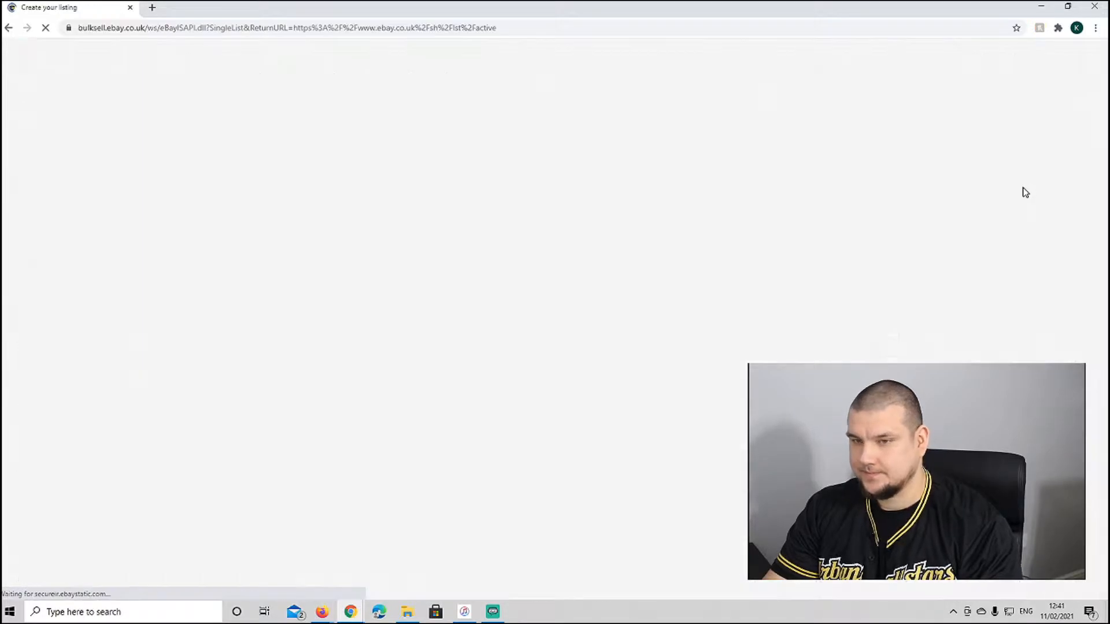
{"action": "left_click", "coordinate": [450, 133]}
{"action": "type", "text": "Jack"}
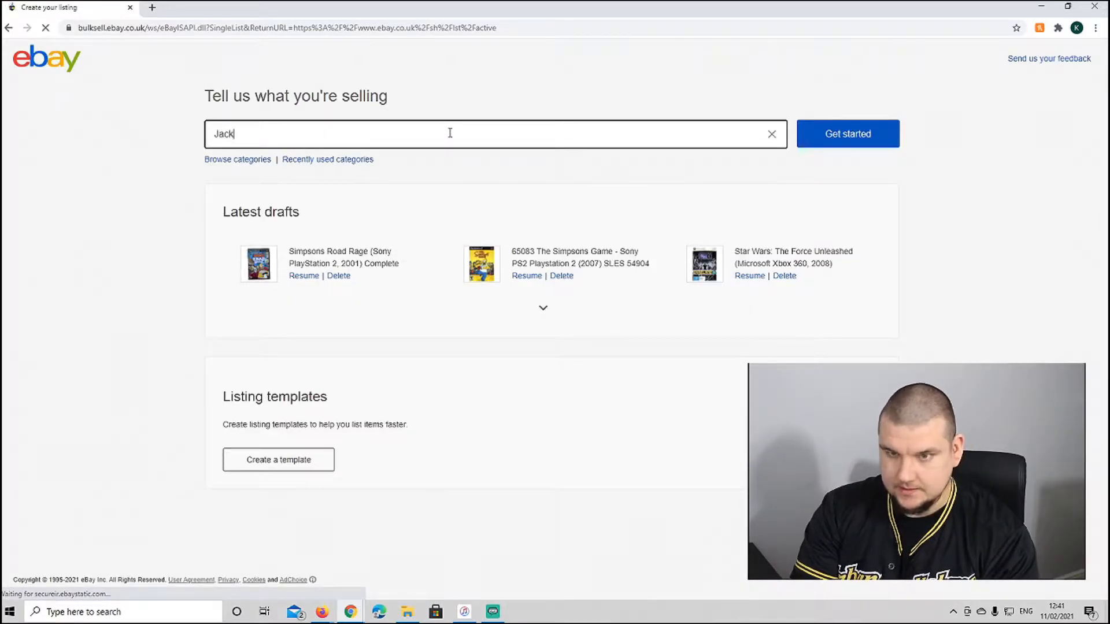
{"action": "type", "text": " and jone"}
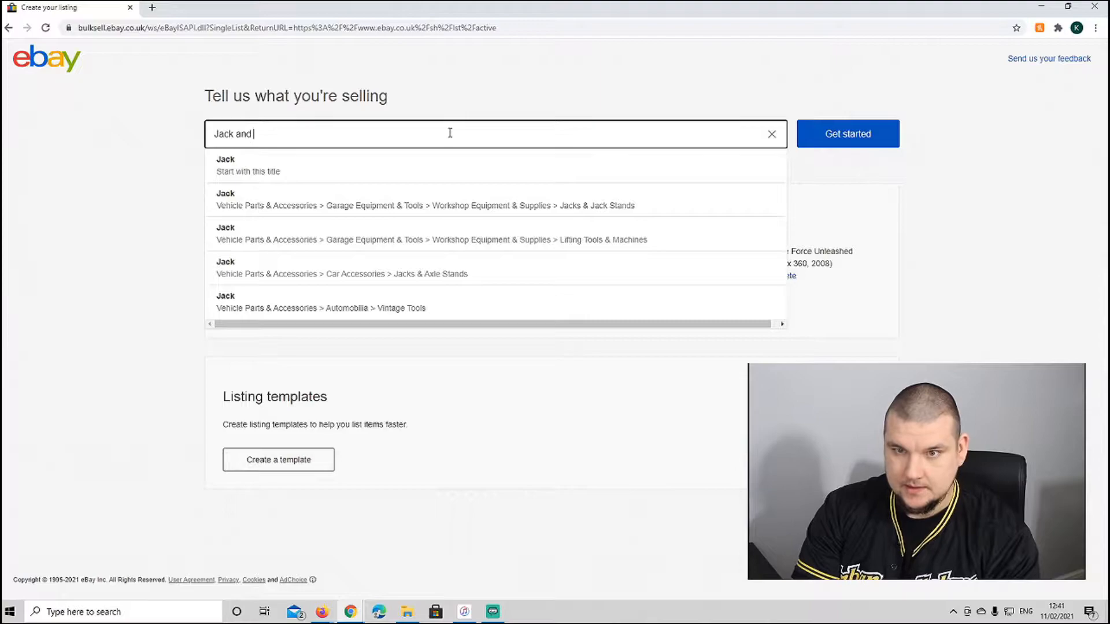
{"action": "key", "text": "BackSpace"}
{"action": "key", "text": "BackSpace"}
{"action": "key", "text": "BackSpace"}
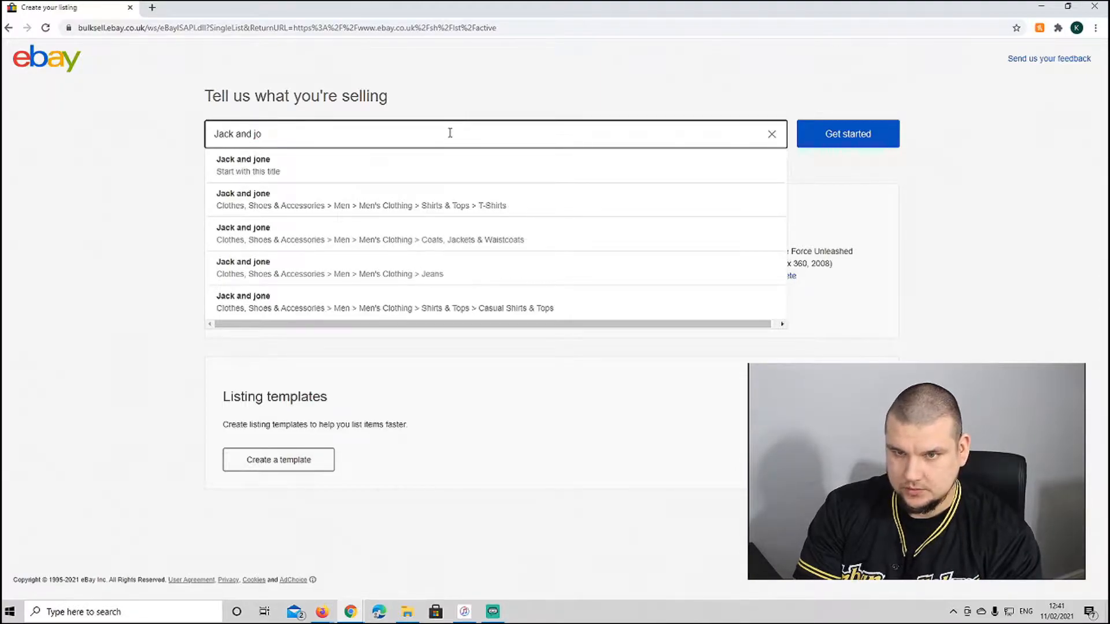
{"action": "type", "text": "ne s"}
{"action": "key", "text": "BackSpace"}
{"action": "key", "text": "BackSpace"}
{"action": "type", "text": "s Mens T-Shirt"}
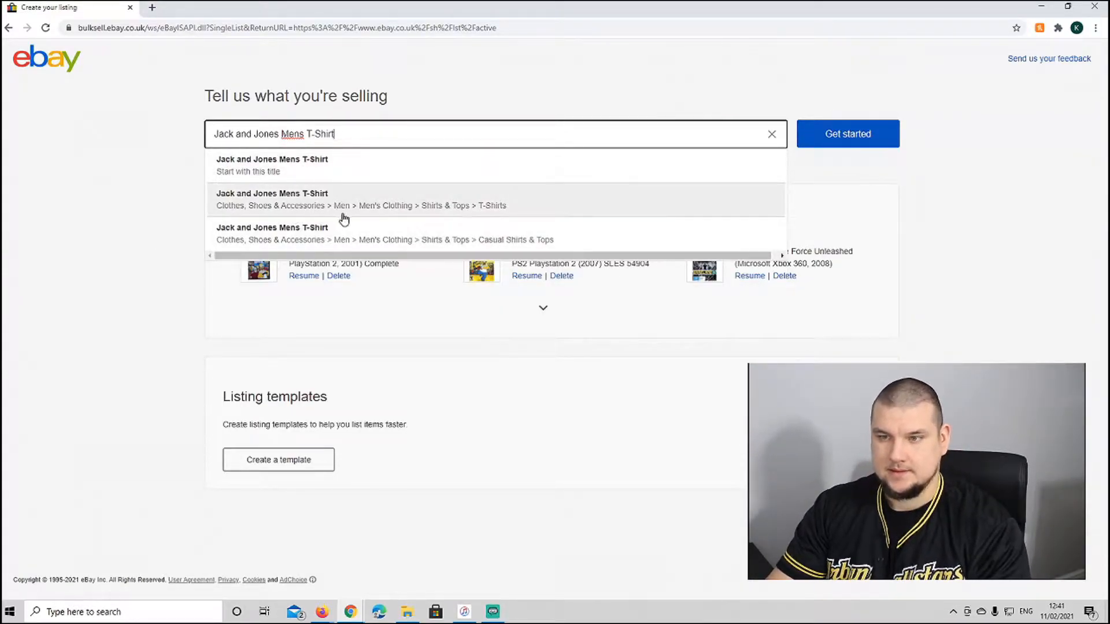
{"action": "left_click", "coordinate": [386, 211]}
{"action": "left_click", "coordinate": [840, 133]}
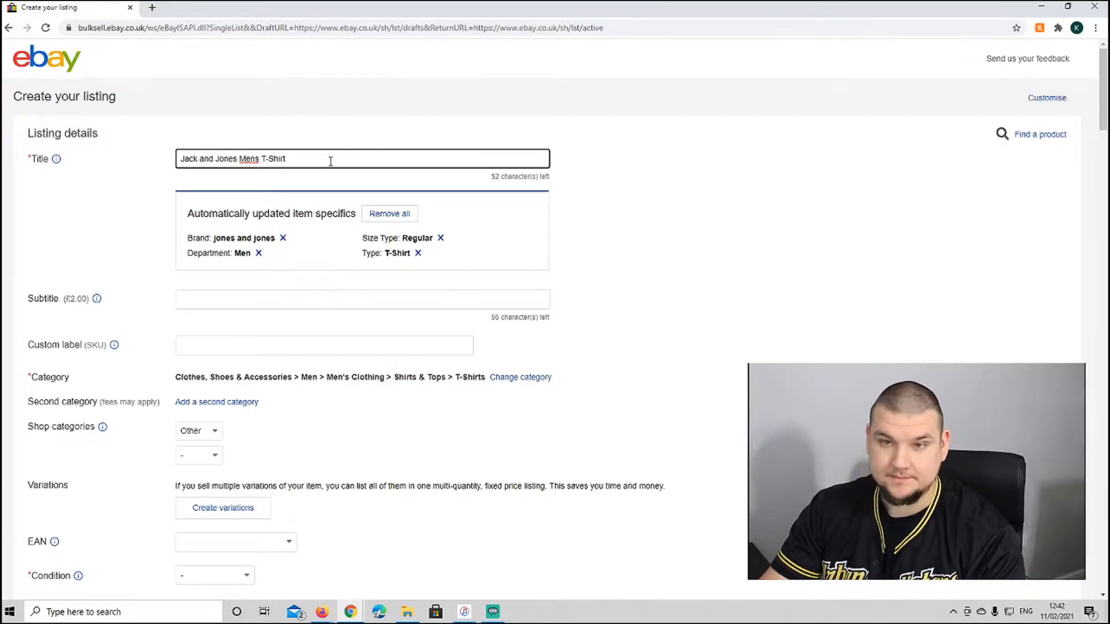
Extend the listing title to "Jack and Jones Mens T-Shirt Crew Neck JJ Jeans Short Sleeve Top Size S"
{"action": "type", "text": "w Neck"}
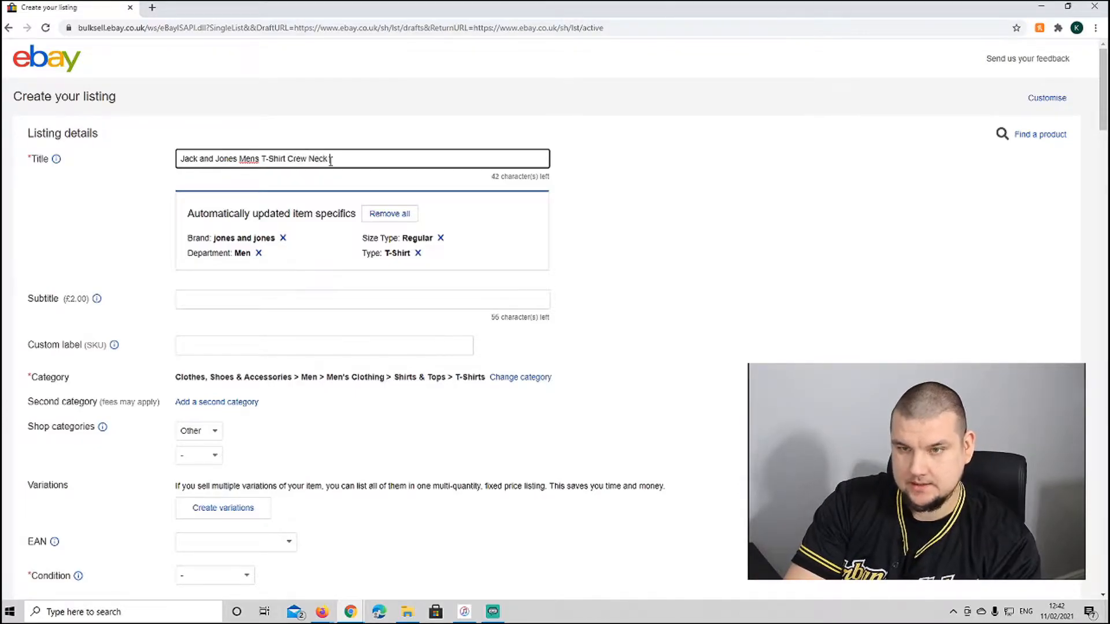
{"action": "type", "text": " JJ Jeans "}
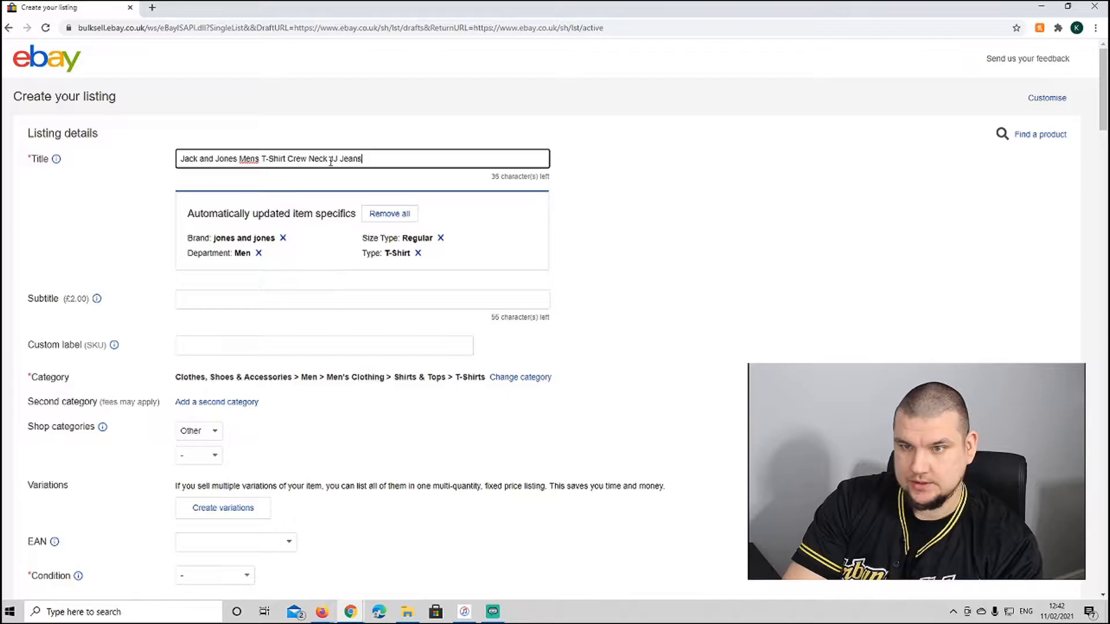
{"action": "type", "text": "S"}
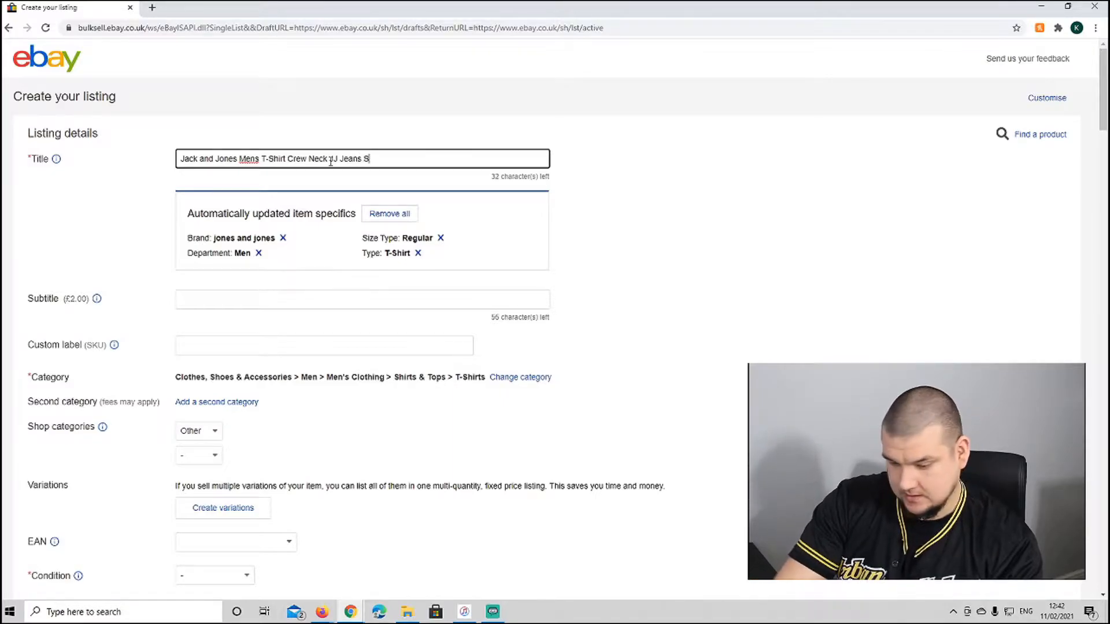
{"action": "type", "text": "hort Sleeve Top"}
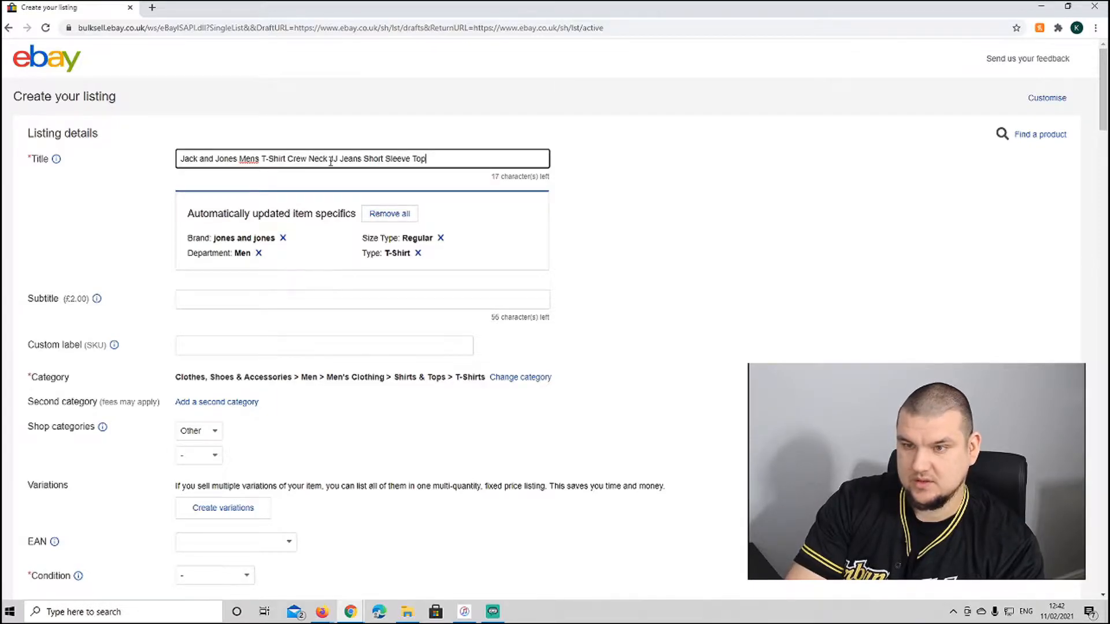
{"action": "type", "text": " Size S"}
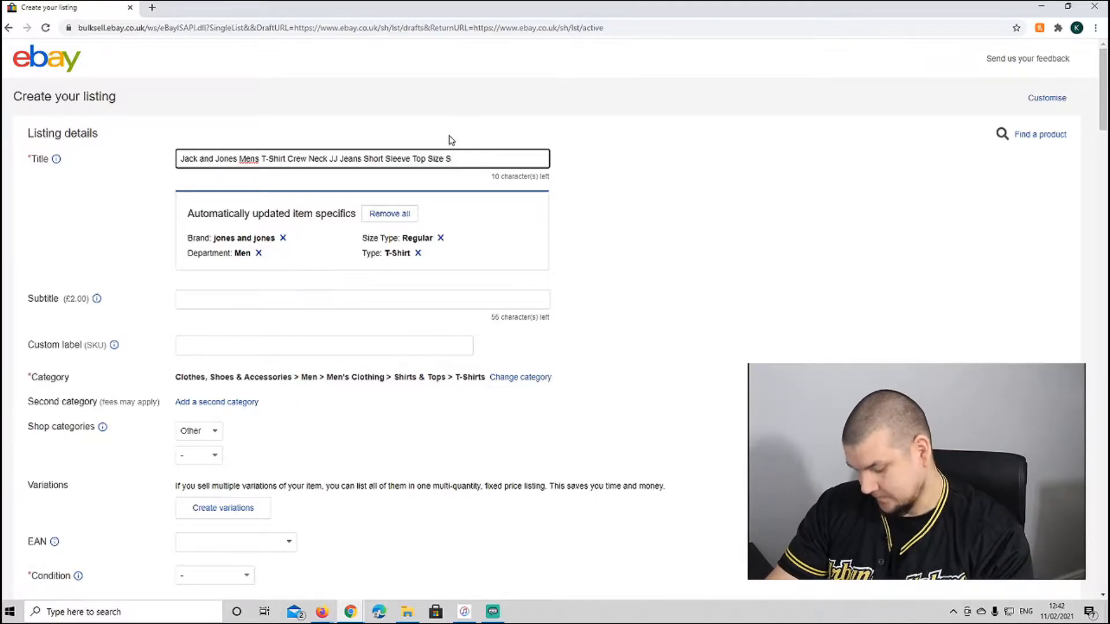
{"action": "left_click_drag", "start_coordinate": [703, 205], "coordinate": [485, 295]}
Set the custom label (SKU) to J&J-TEE-JJ-JEANS-KHA-S-02/21-A3
{"action": "left_click", "coordinate": [317, 359]}
{"action": "left_click", "coordinate": [285, 374]}
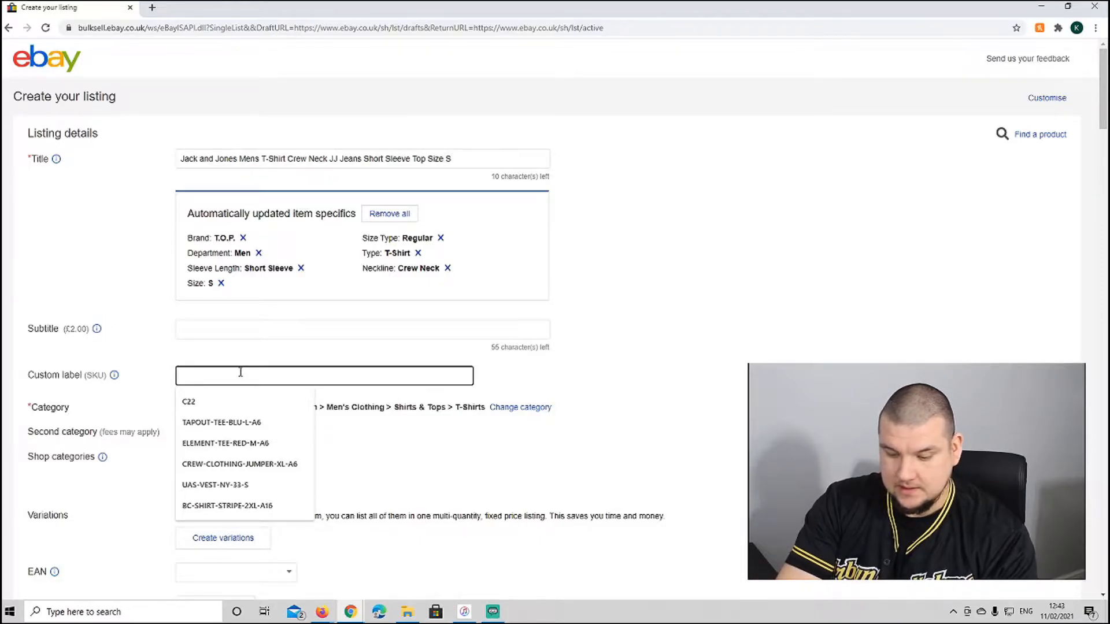
{"action": "type", "text": "J&J-TEE"}
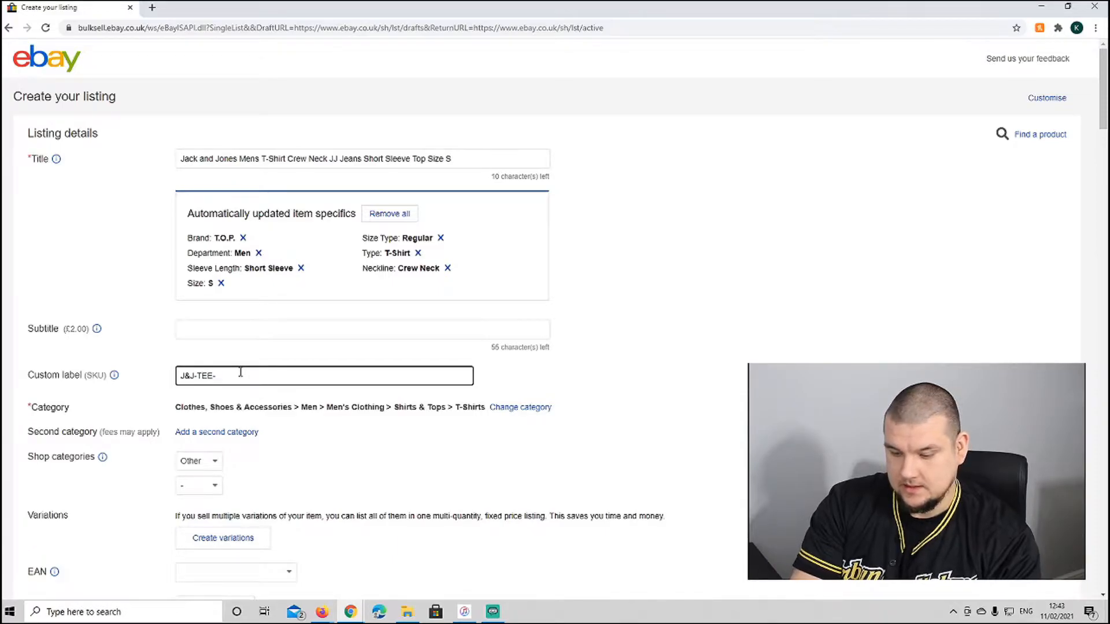
{"action": "type", "text": "-JJ-JEANS-KHA-S-"}
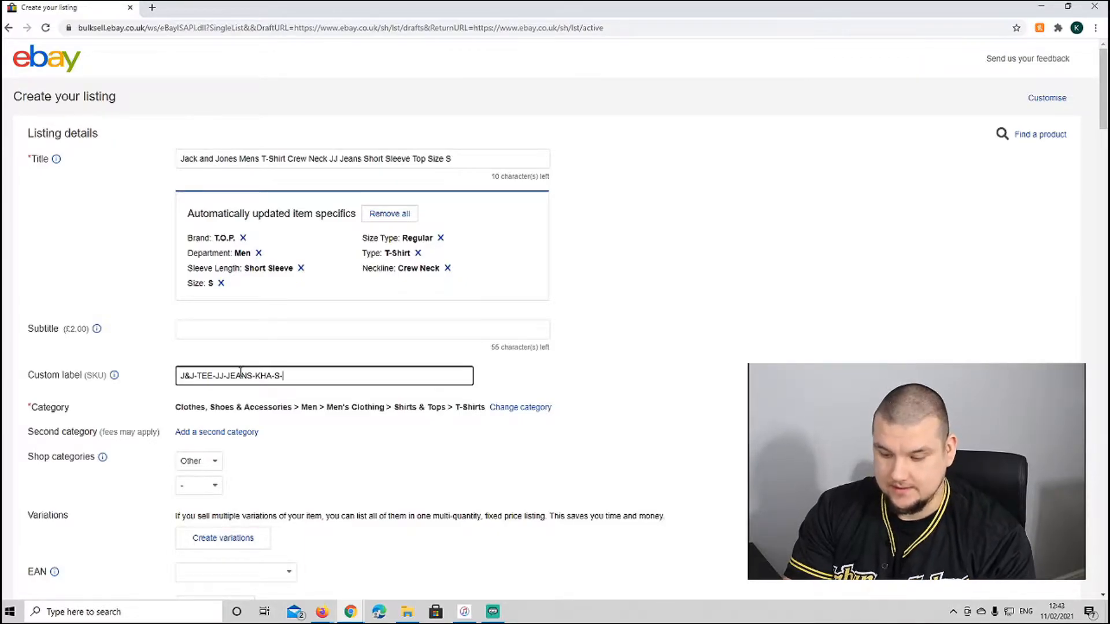
{"action": "type", "text": "02/21-"}
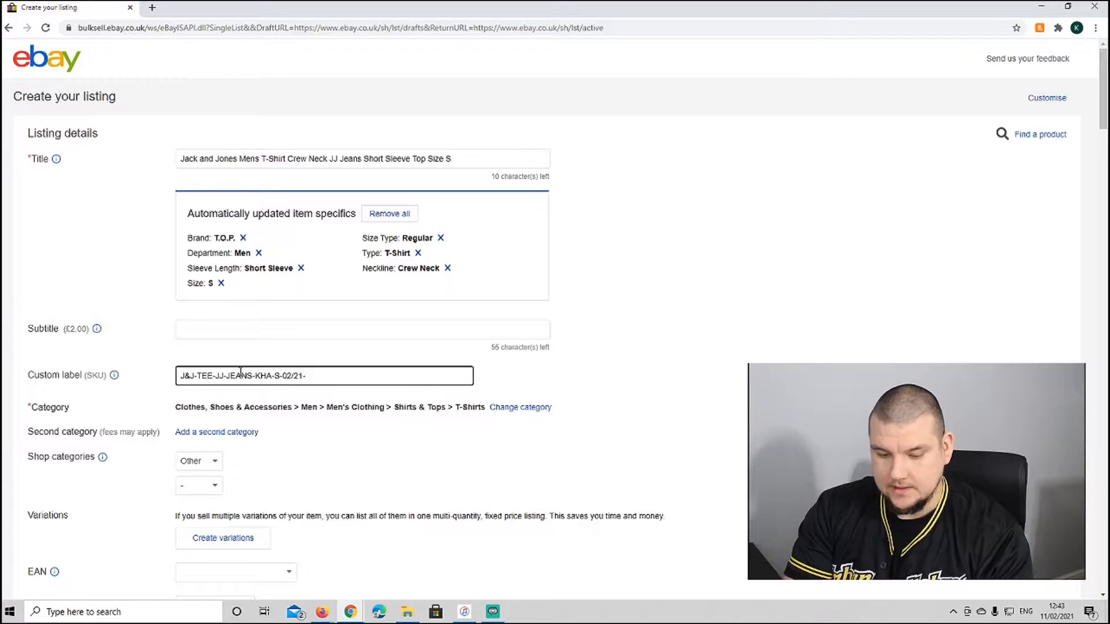
{"action": "type", "text": "A"}
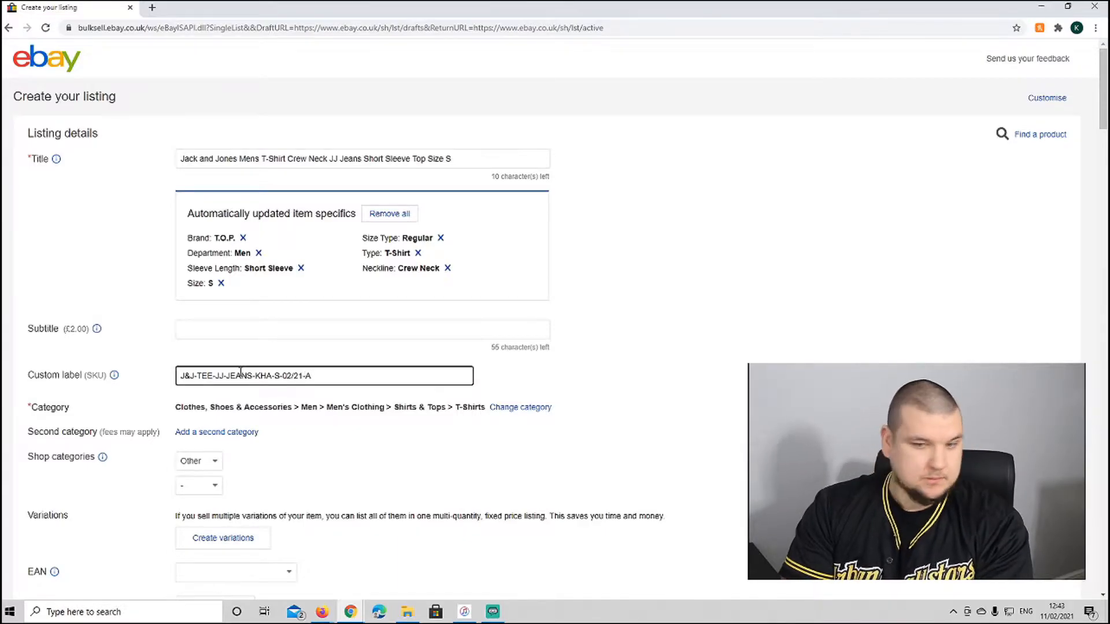
{"action": "type", "text": "3"}
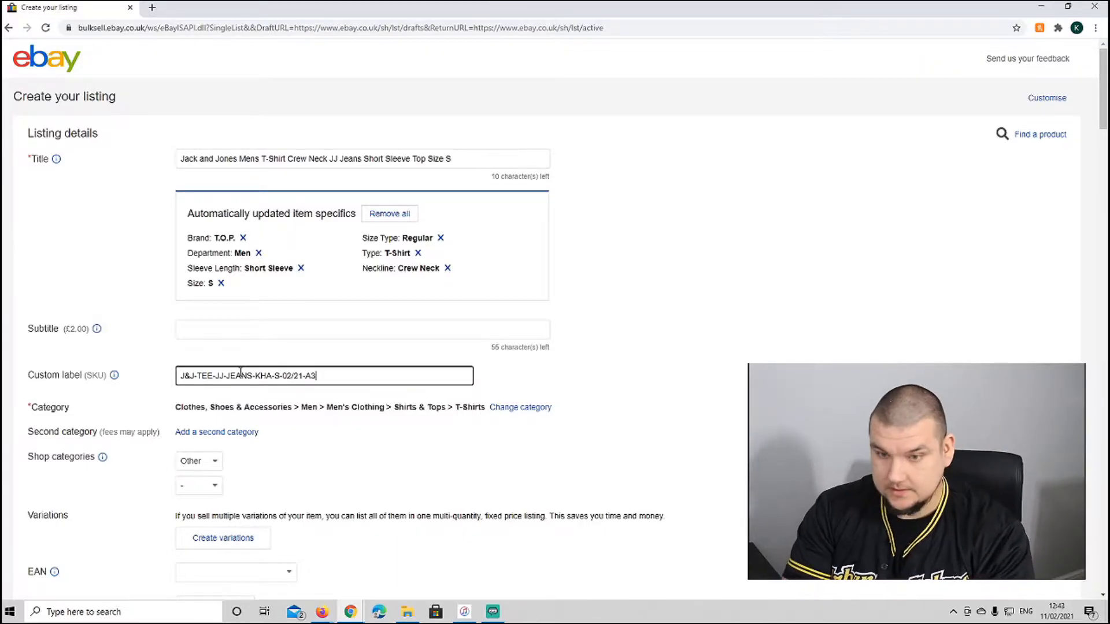
{"action": "left_click", "coordinate": [288, 458]}
{"action": "scroll", "coordinate": [289, 458], "scroll_direction": "down", "scroll_amount": 5}
{"action": "scroll", "coordinate": [281, 457], "scroll_direction": "up", "scroll_amount": 4}
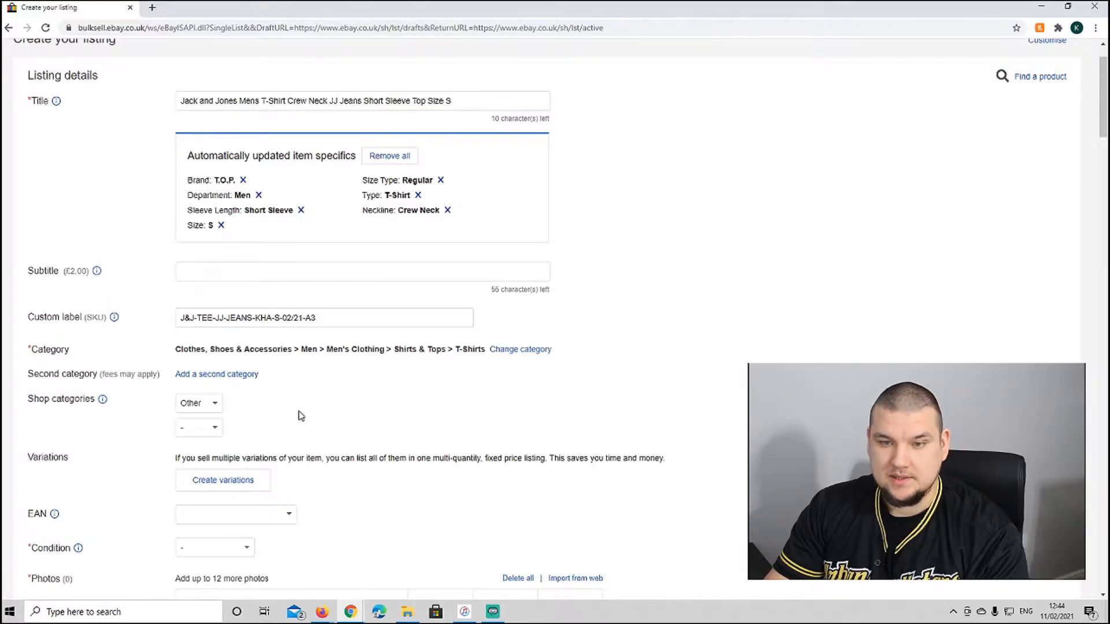
{"action": "scroll", "coordinate": [243, 321], "scroll_direction": "down", "scroll_amount": 3}
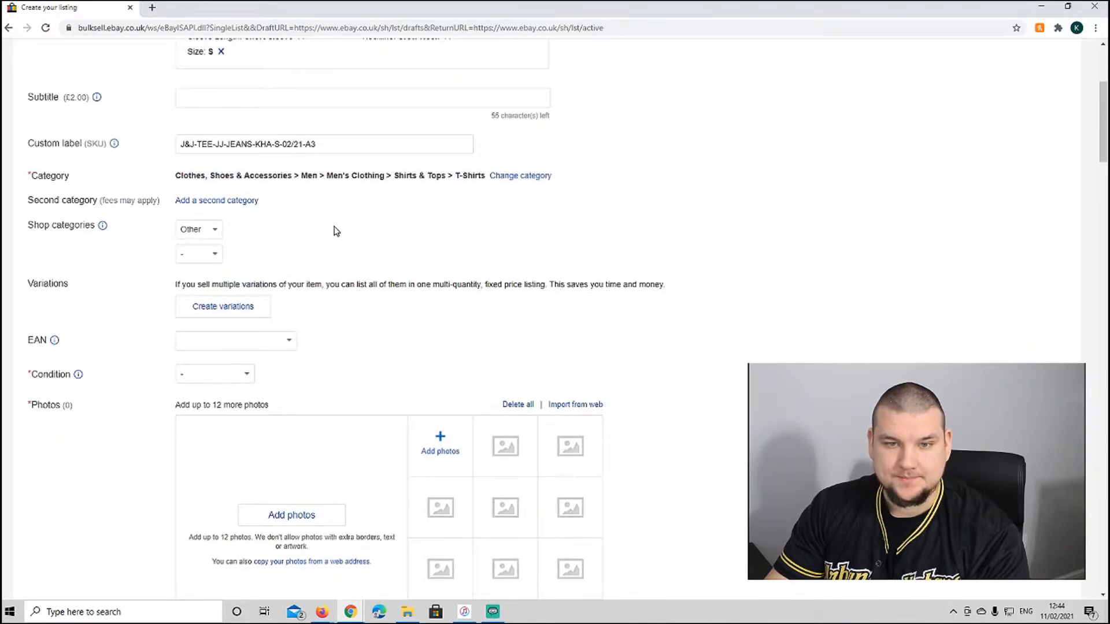
{"action": "scroll", "coordinate": [353, 233], "scroll_direction": "down", "scroll_amount": 3}
{"action": "scroll", "coordinate": [367, 219], "scroll_direction": "up", "scroll_amount": 4}
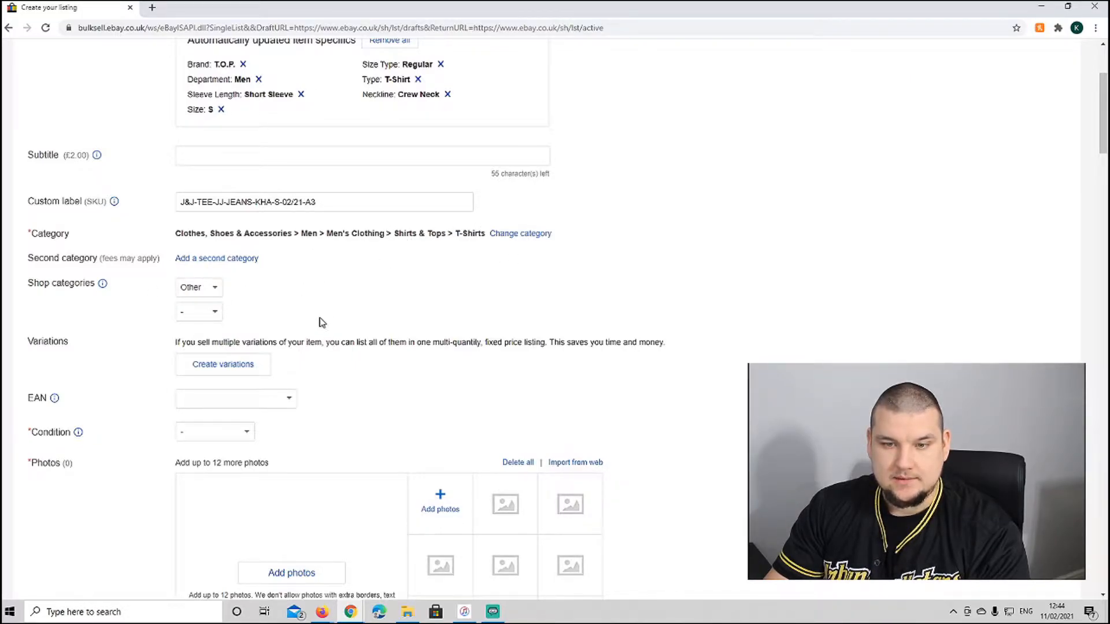
{"action": "scroll", "coordinate": [324, 322], "scroll_direction": "down", "scroll_amount": 2}
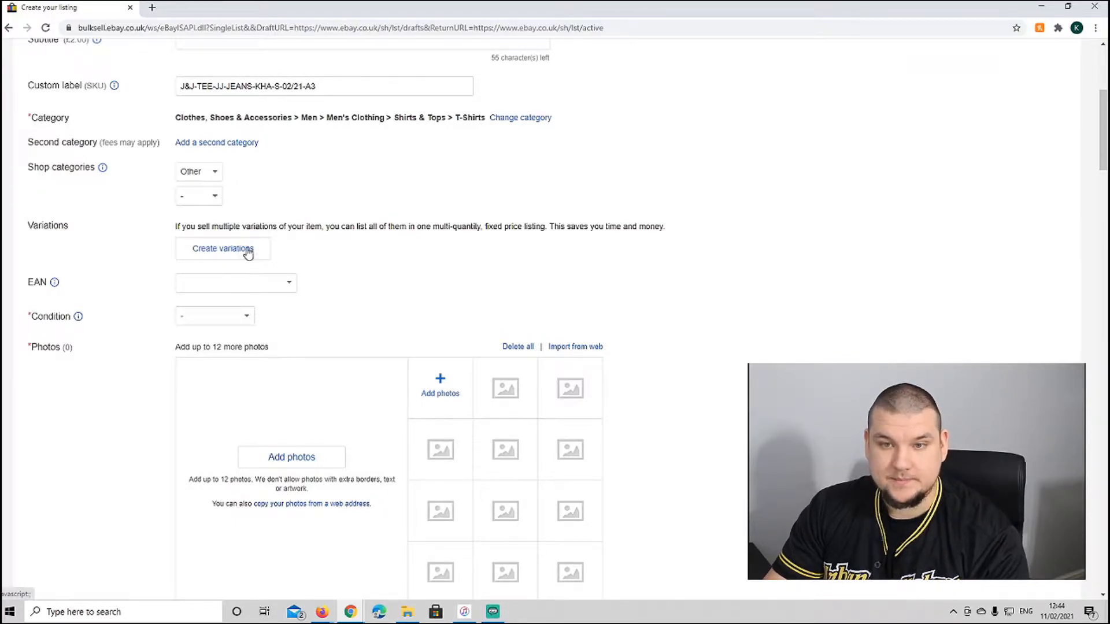
{"action": "left_click", "coordinate": [237, 280]}
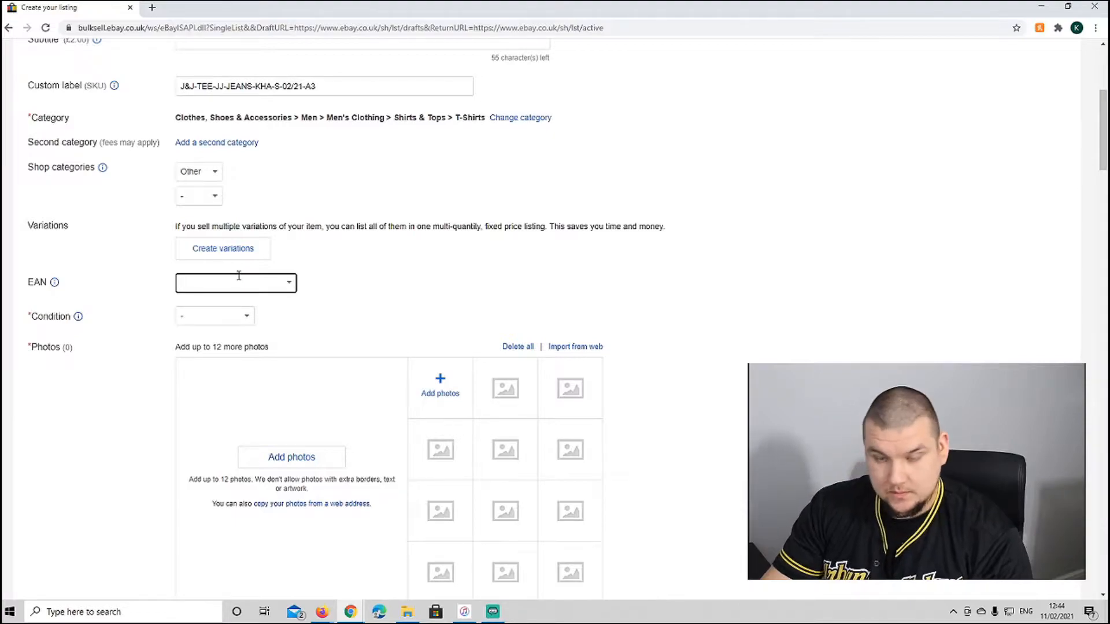
{"action": "type", "text": "57"}
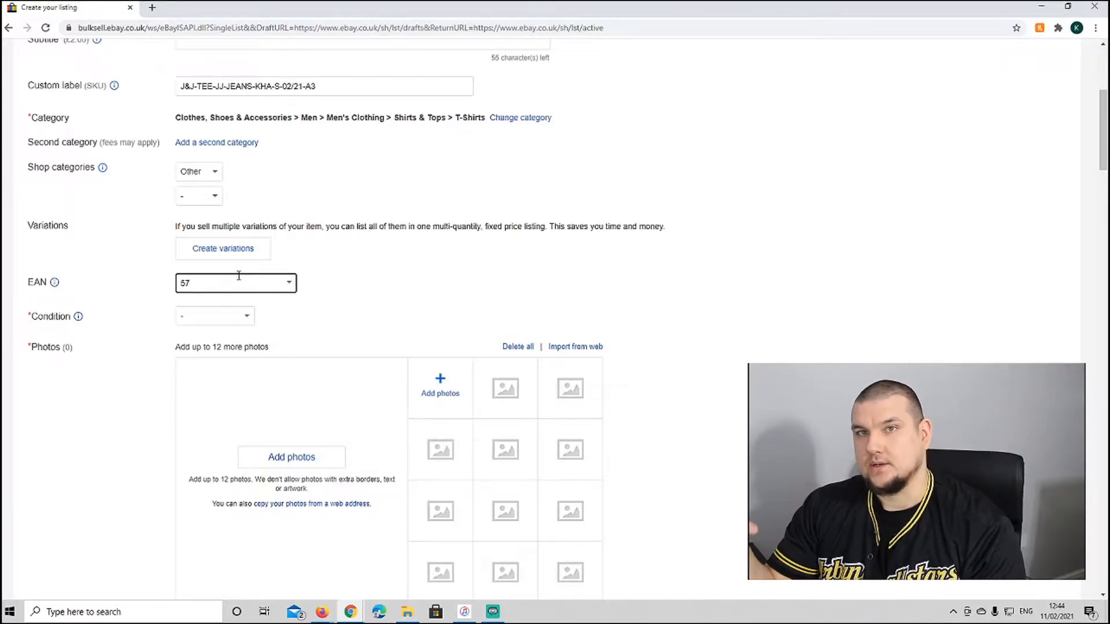
{"action": "type", "text": "14499722088"}
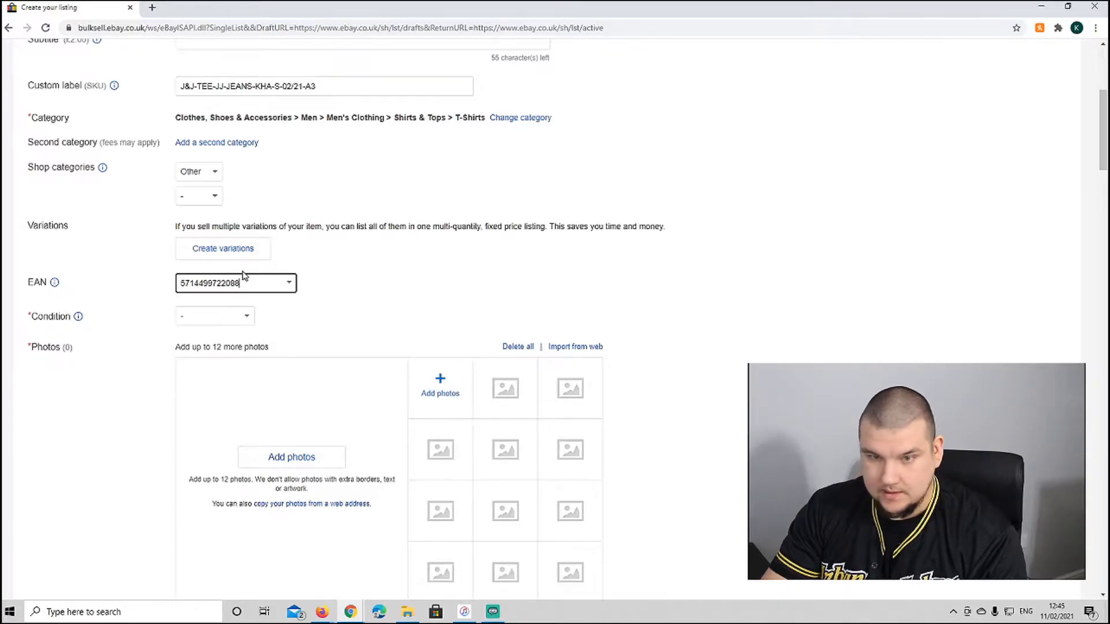
{"action": "left_click", "coordinate": [482, 280]}
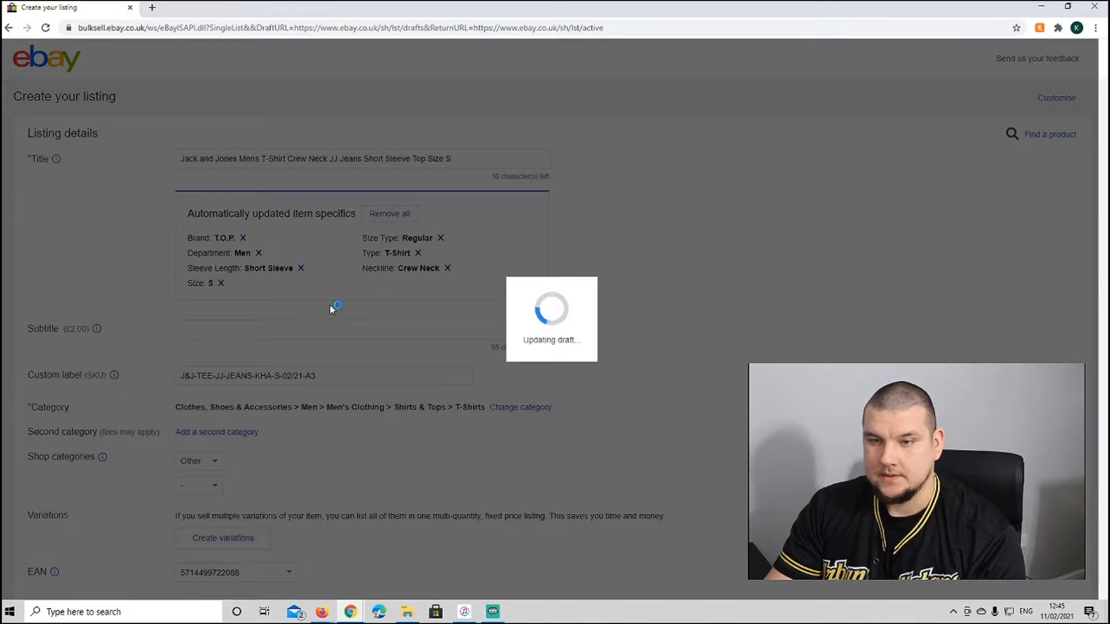
Set the item's condition to New with tags
{"action": "scroll", "coordinate": [331, 310], "scroll_direction": "down", "scroll_amount": 7}
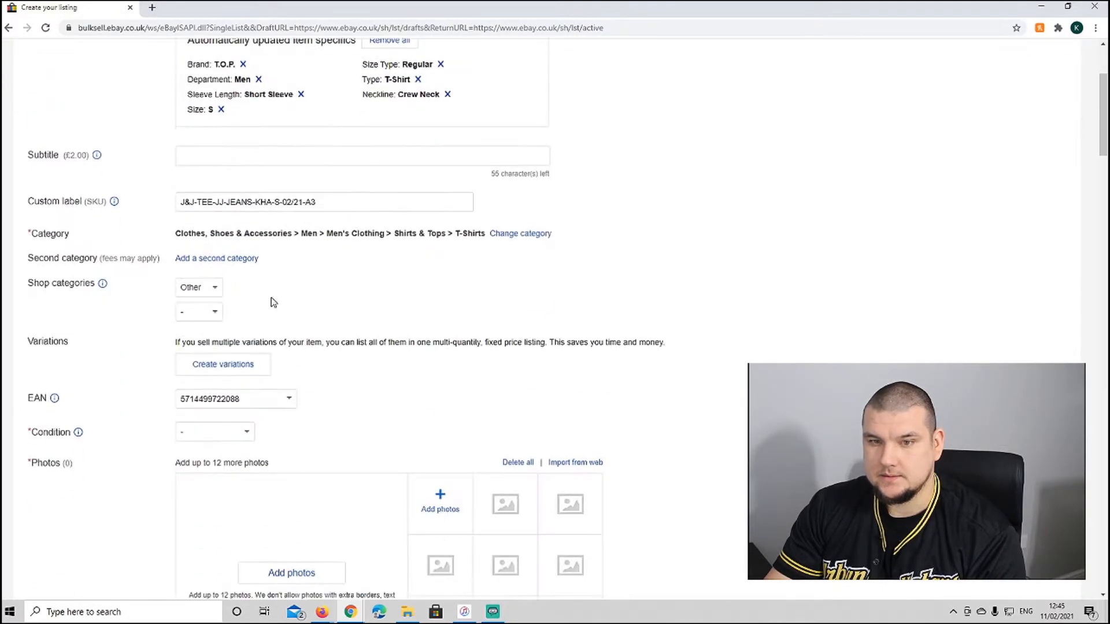
{"action": "left_click", "coordinate": [243, 200]}
{"action": "left_click", "coordinate": [200, 240]}
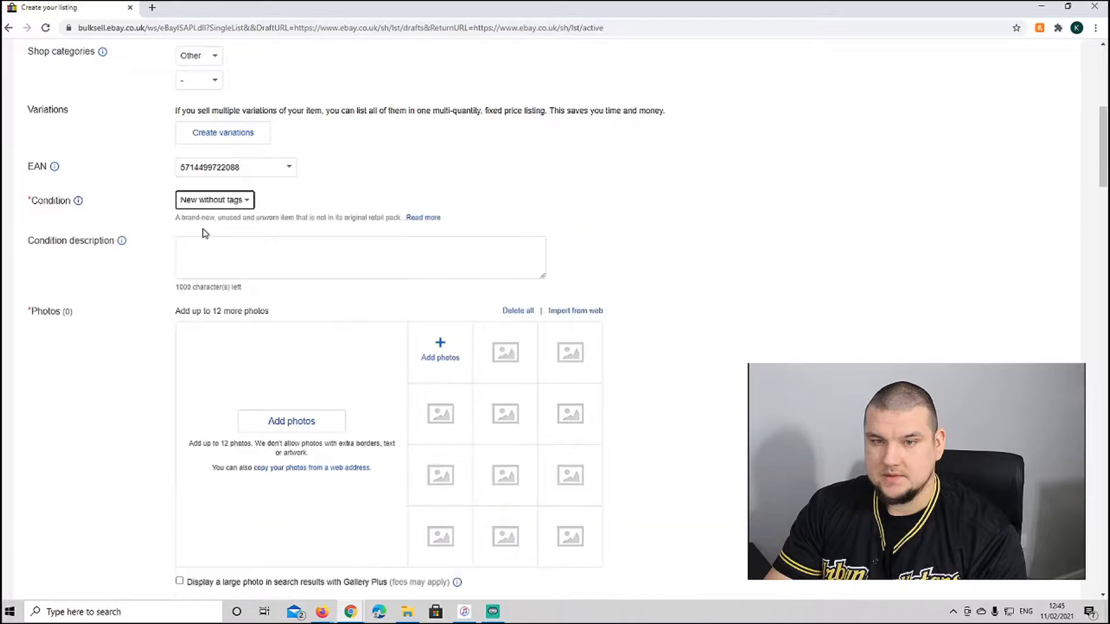
{"action": "left_click", "coordinate": [246, 200]}
{"action": "left_click", "coordinate": [208, 225]}
Upload the photos J1, J2, J3, J4 and J5 from the Single Listing folder to the listing
{"action": "left_click", "coordinate": [308, 359]}
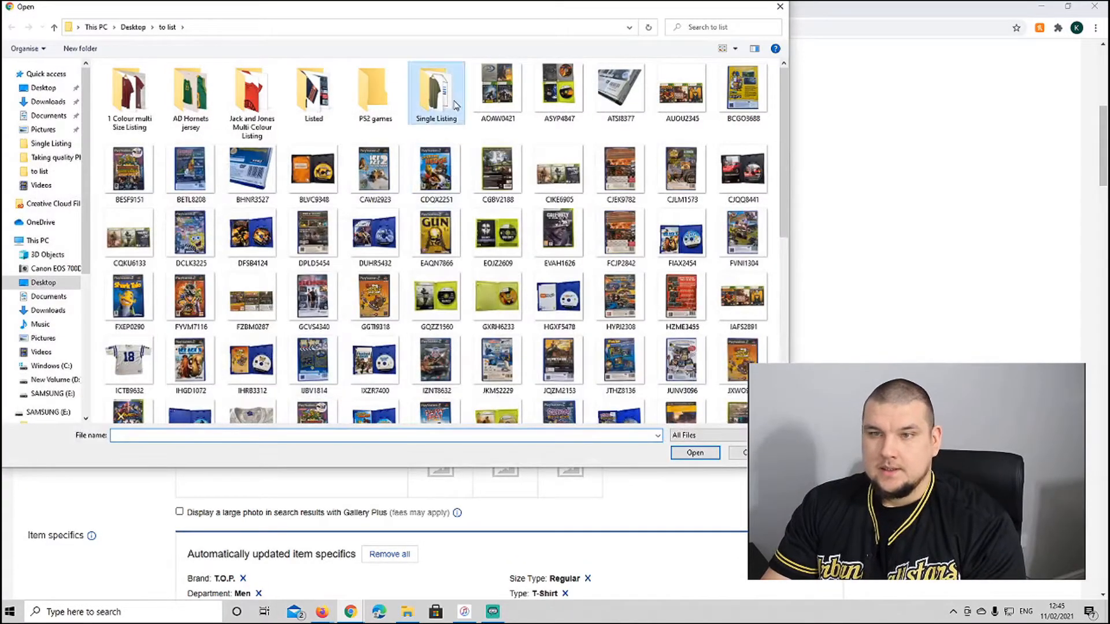
{"action": "double_click", "coordinate": [454, 104]}
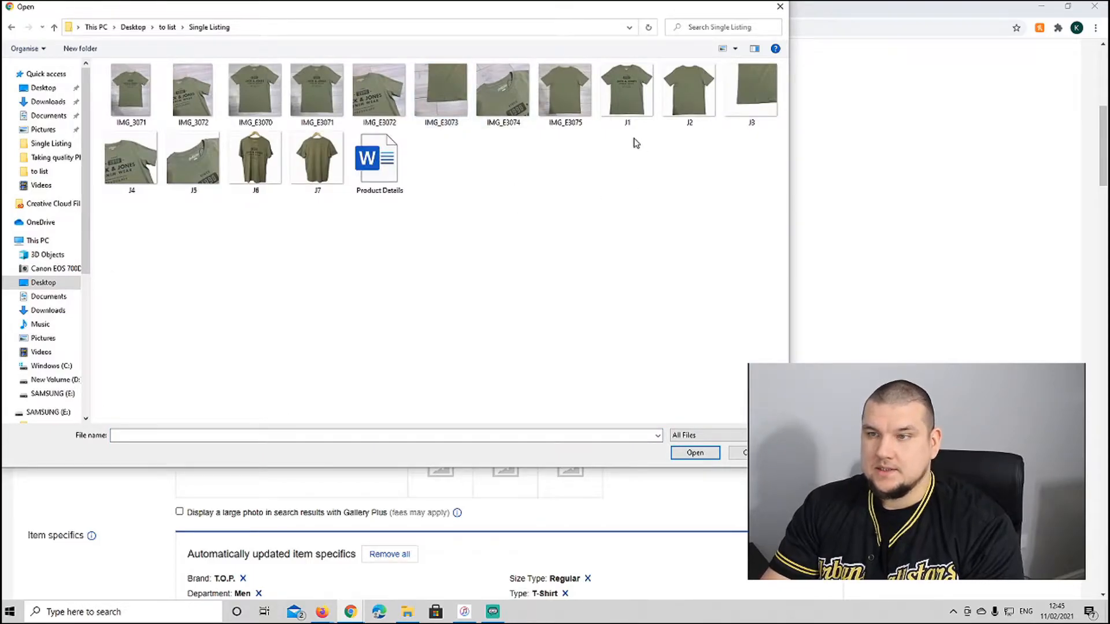
{"action": "left_click", "coordinate": [630, 94]}
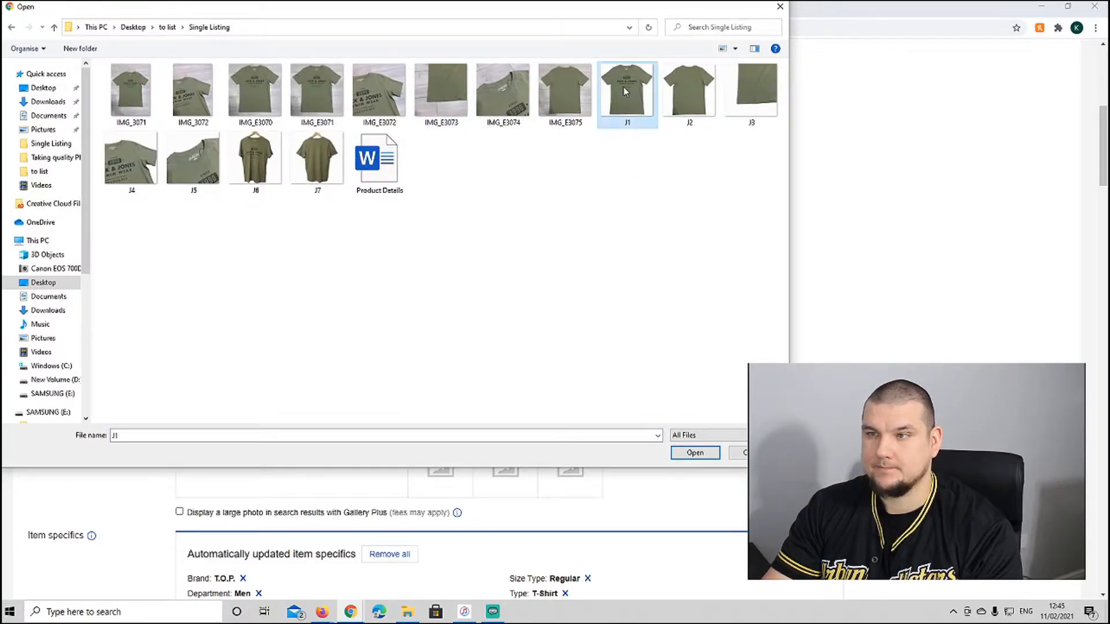
{"action": "left_click", "coordinate": [688, 100], "text": "ctrl"}
{"action": "left_click", "coordinate": [754, 98], "text": "ctrl"}
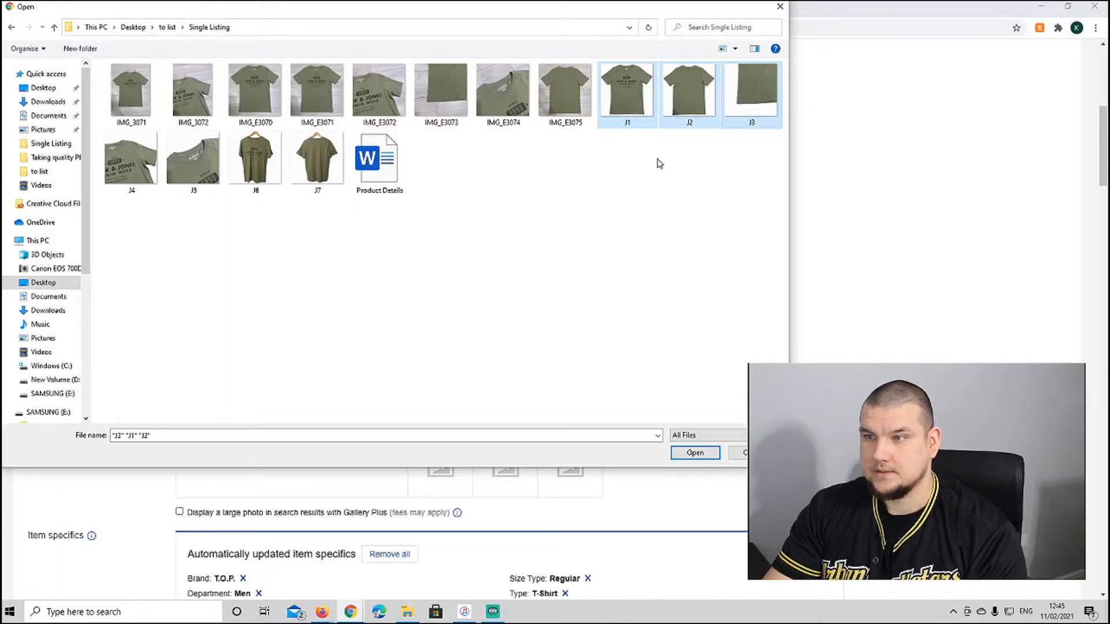
{"action": "left_click", "coordinate": [132, 157], "text": "ctrl"}
{"action": "left_click", "coordinate": [213, 155], "text": "ctrl"}
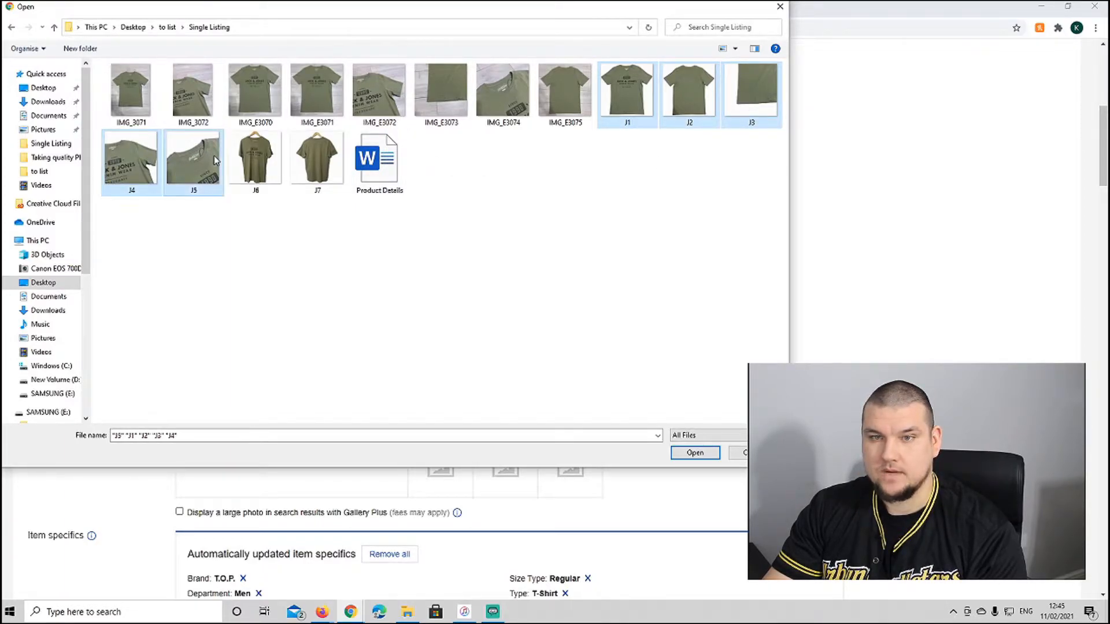
{"action": "left_click", "coordinate": [701, 455]}
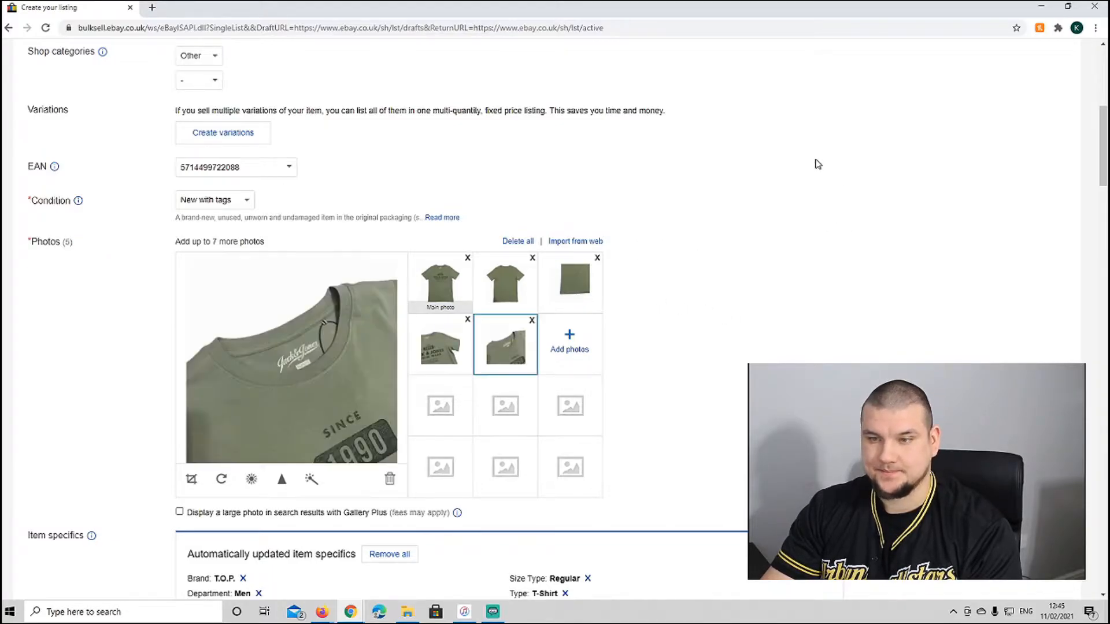
{"action": "scroll", "coordinate": [669, 196], "scroll_direction": "down", "scroll_amount": 7}
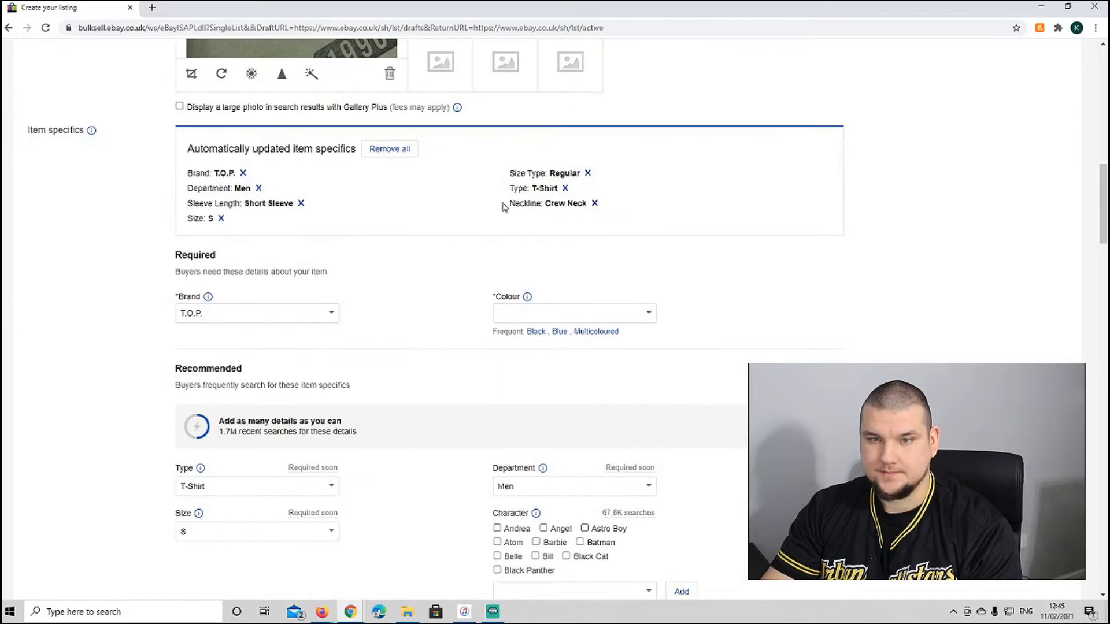
Set the item's brand to JACK & JONES in the required item specifics
{"action": "double_click", "coordinate": [226, 319]}
{"action": "triple_click", "coordinate": [248, 310]}
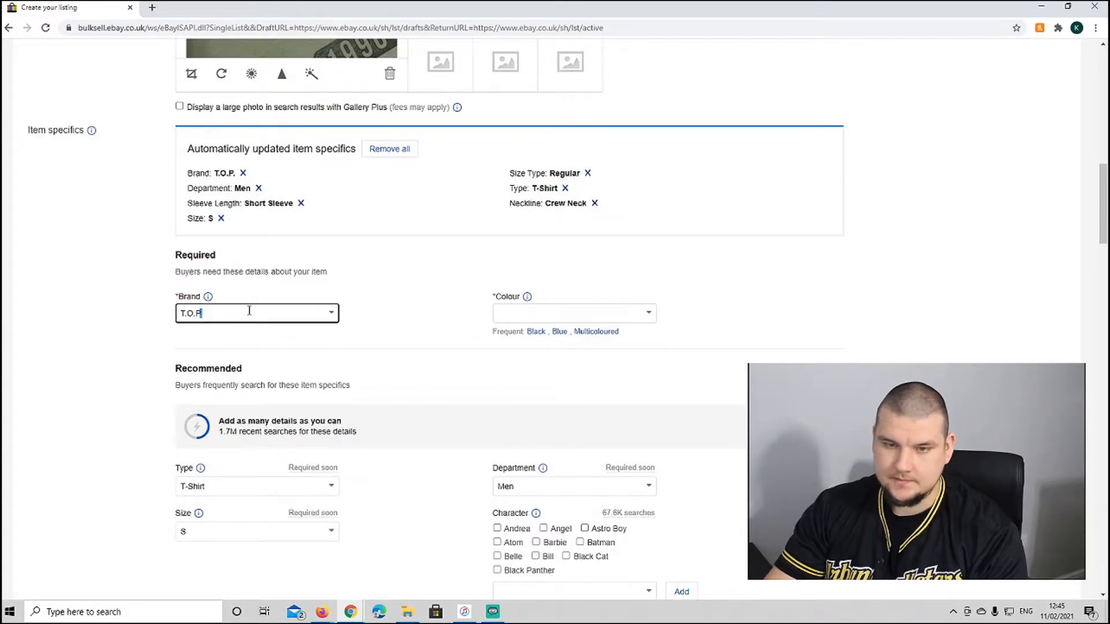
{"action": "type", "text": "Jack"}
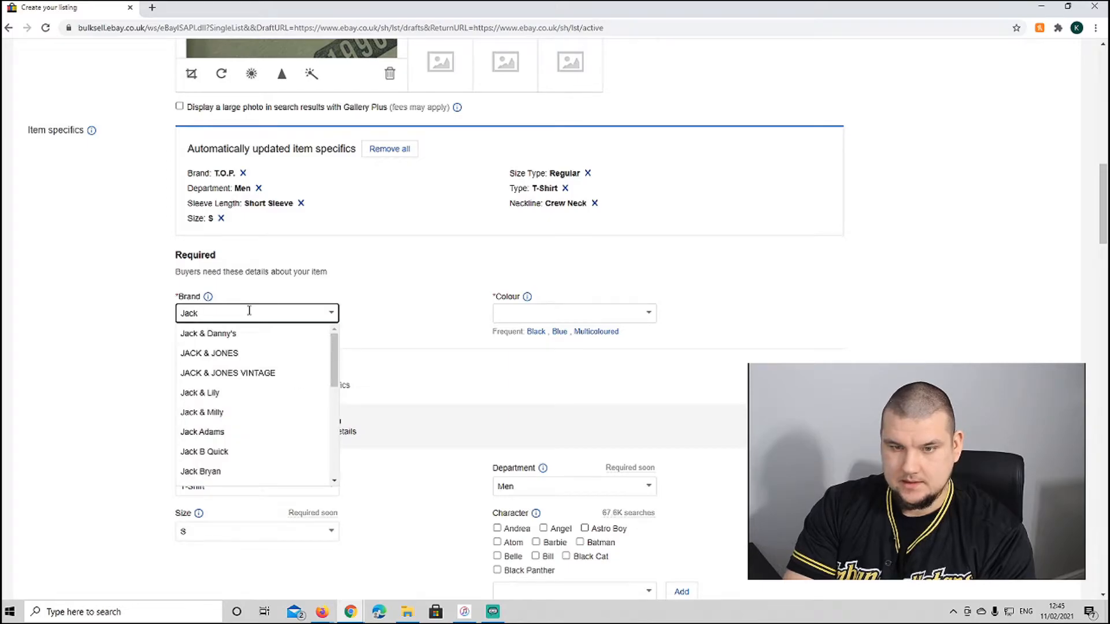
{"action": "left_click", "coordinate": [227, 353]}
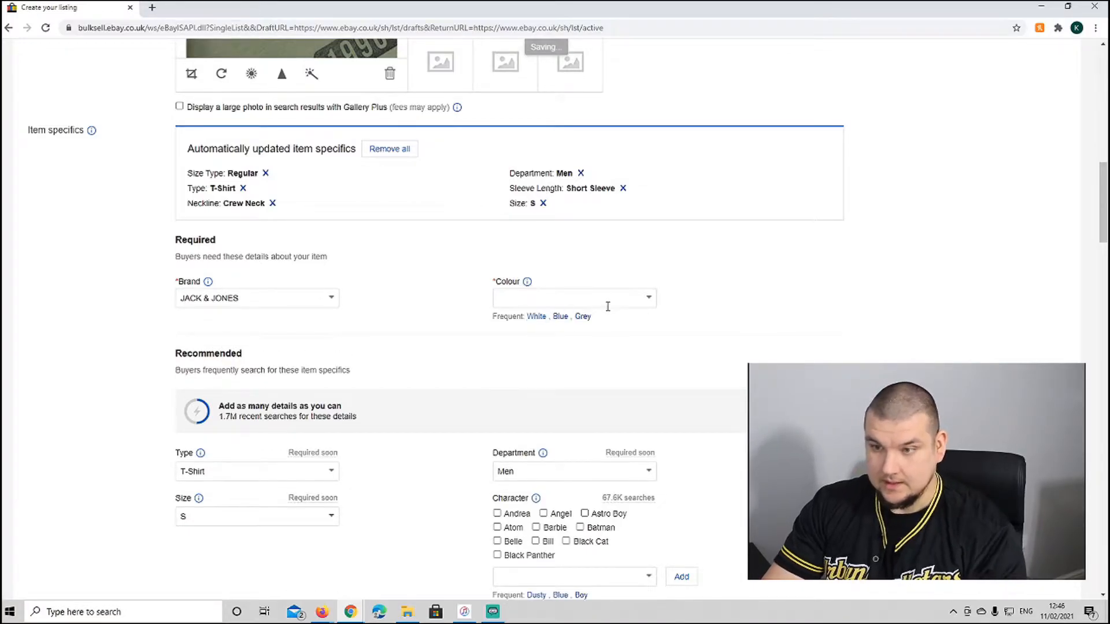
Set the item's colour to Green
{"action": "left_click", "coordinate": [650, 301]}
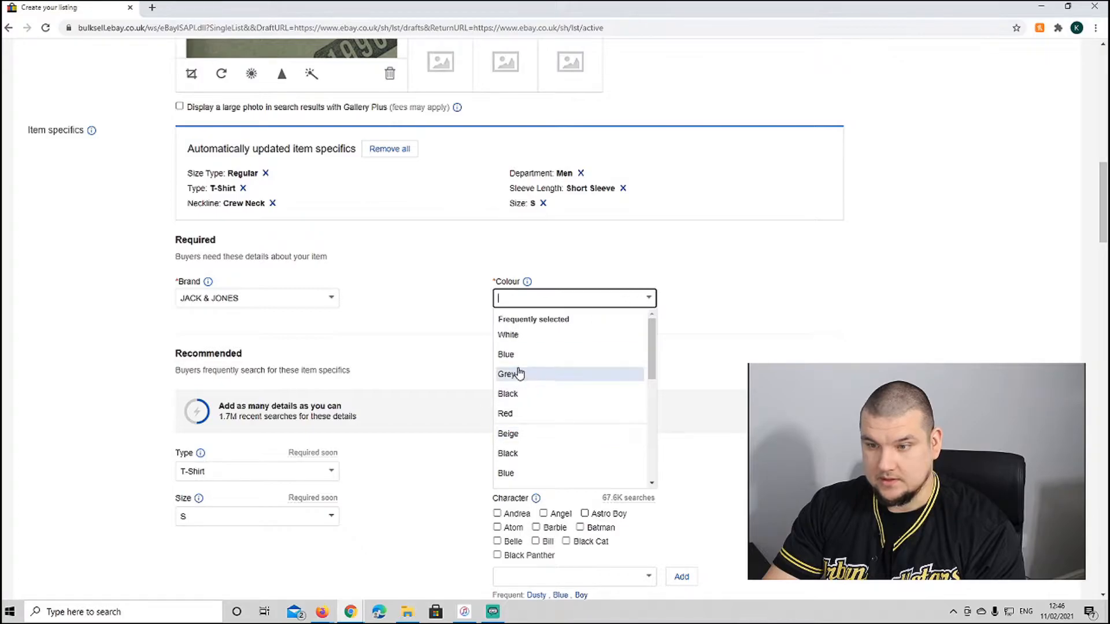
{"action": "scroll", "coordinate": [516, 375], "scroll_direction": "down", "scroll_amount": 3}
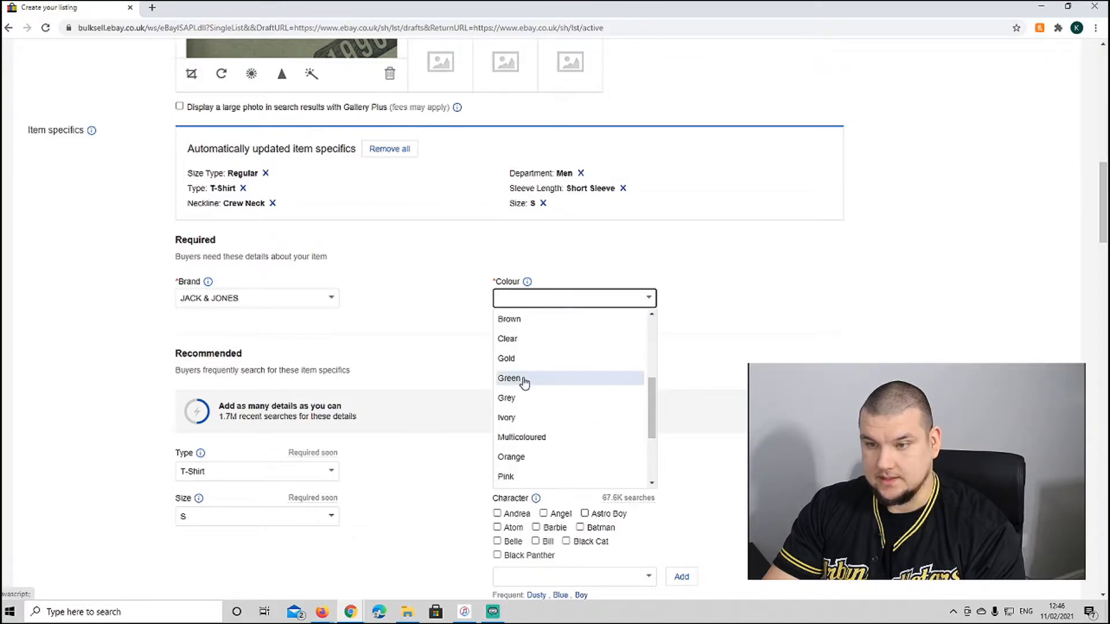
{"action": "left_click", "coordinate": [524, 379]}
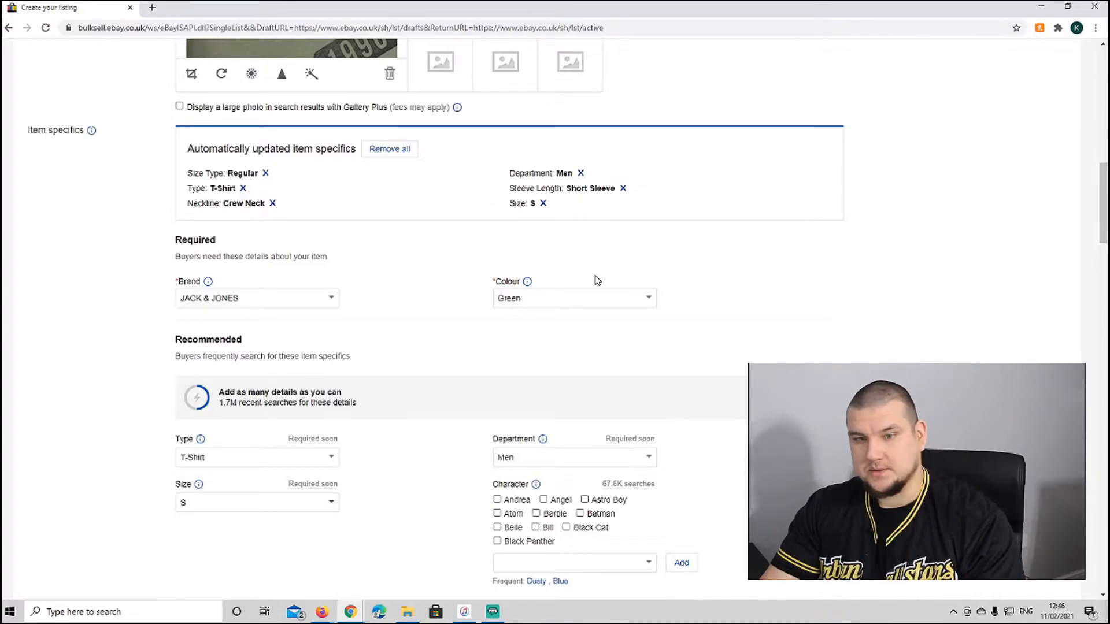
Set the recommended item specifics Fit to Slim and Material to Cotton
{"action": "scroll", "coordinate": [451, 419], "scroll_direction": "down", "scroll_amount": 2}
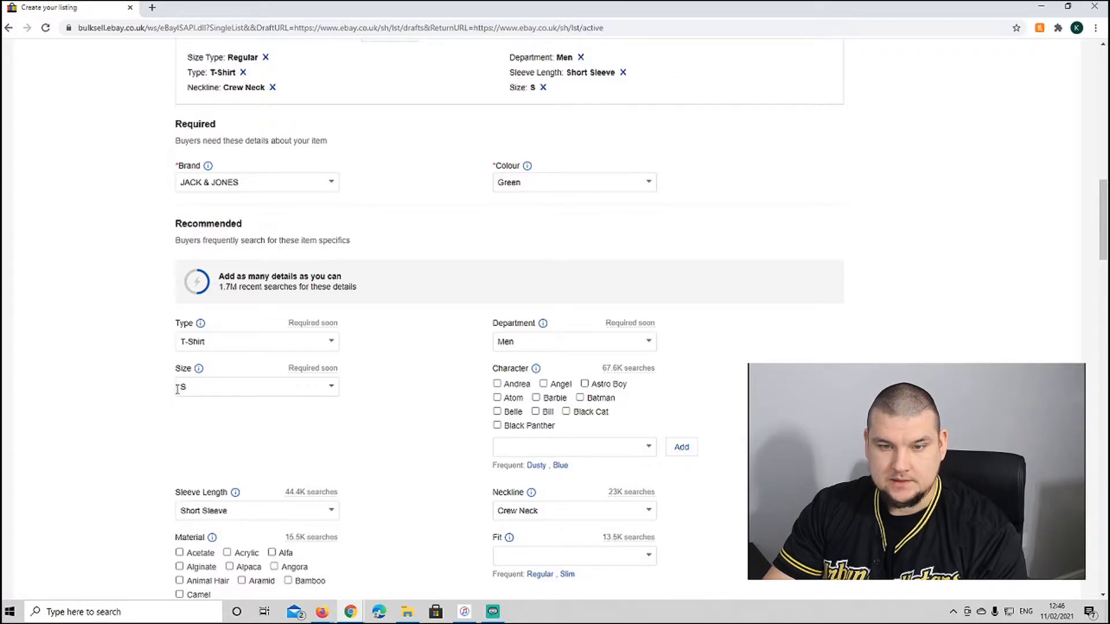
{"action": "scroll", "coordinate": [420, 367], "scroll_direction": "down", "scroll_amount": 3}
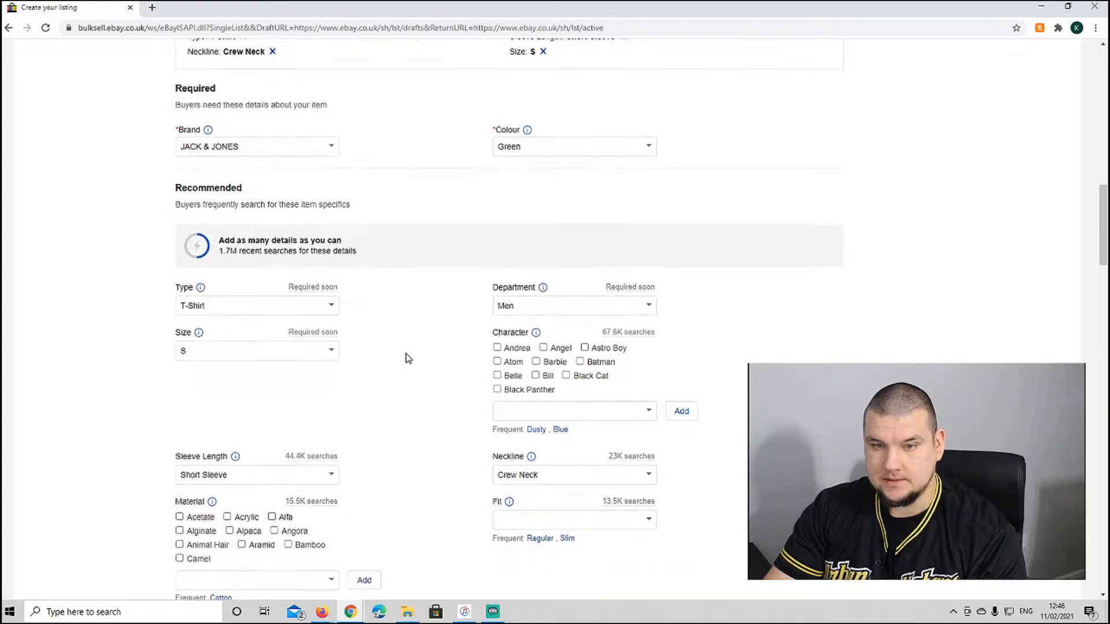
{"action": "scroll", "coordinate": [925, 304], "scroll_direction": "down", "scroll_amount": 1}
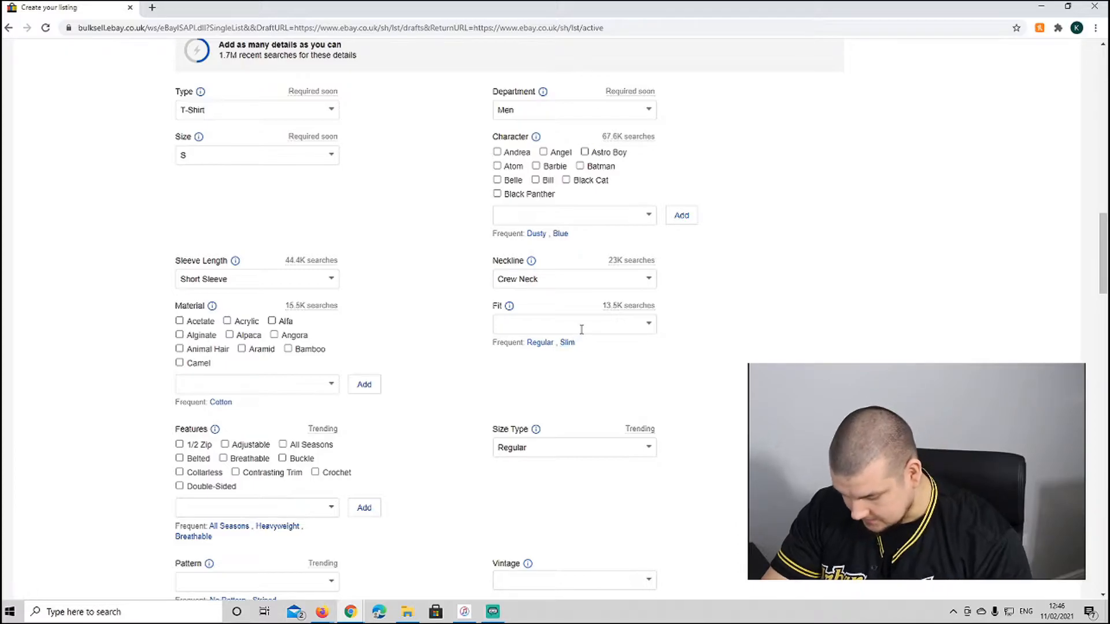
{"action": "left_click", "coordinate": [567, 342]}
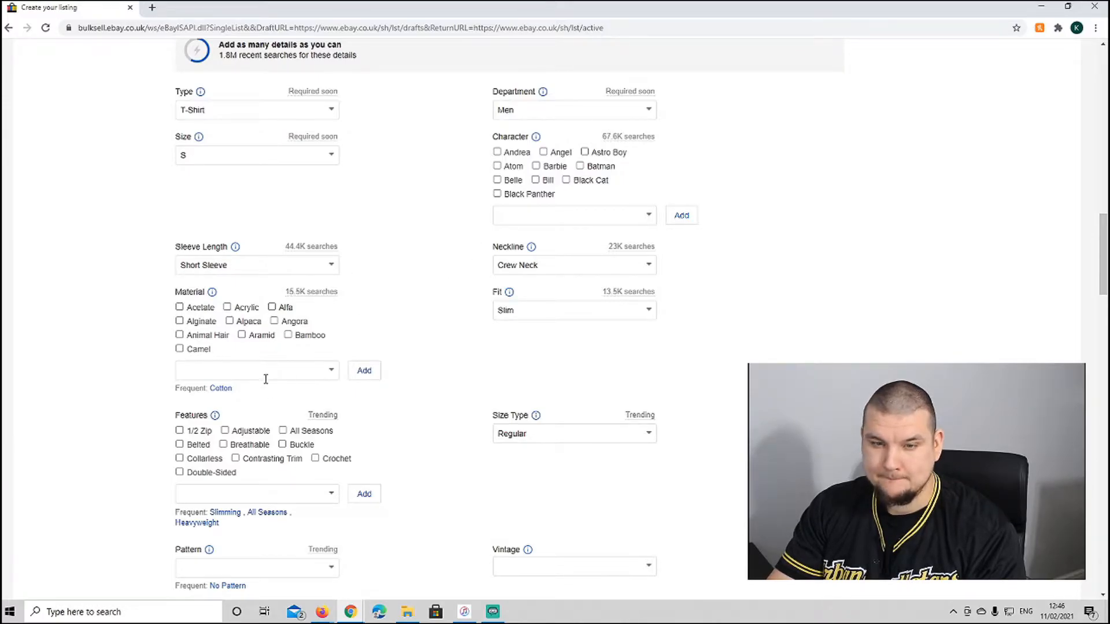
{"action": "left_click", "coordinate": [219, 389]}
Mark All Seasons as a feature and set the pattern to No Pattern
{"action": "scroll", "coordinate": [454, 351], "scroll_direction": "down", "scroll_amount": 3}
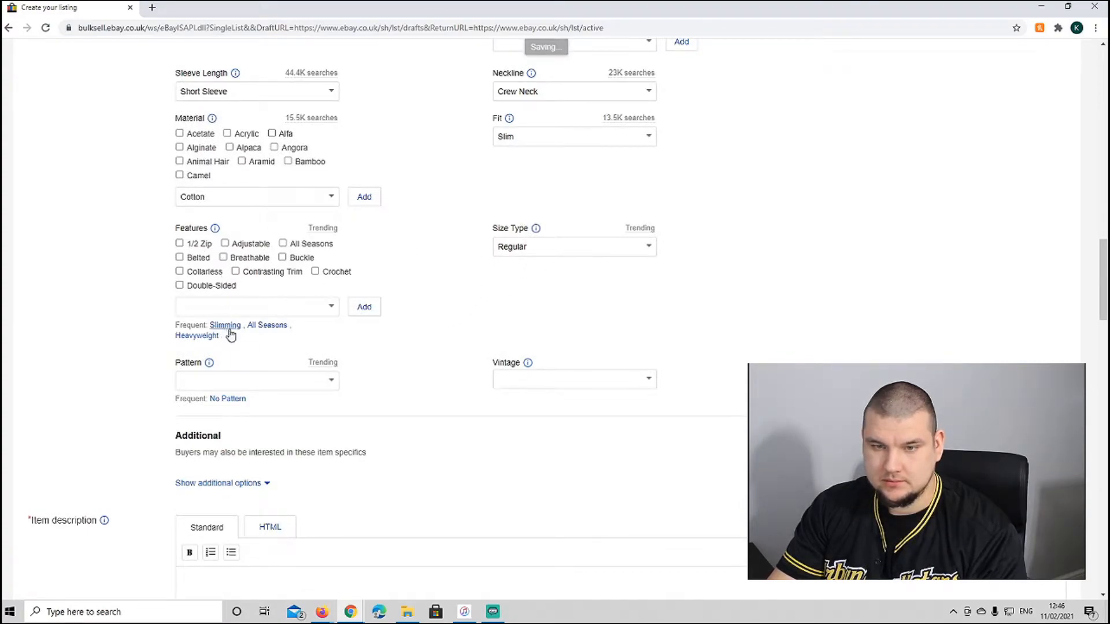
{"action": "left_click", "coordinate": [260, 327]}
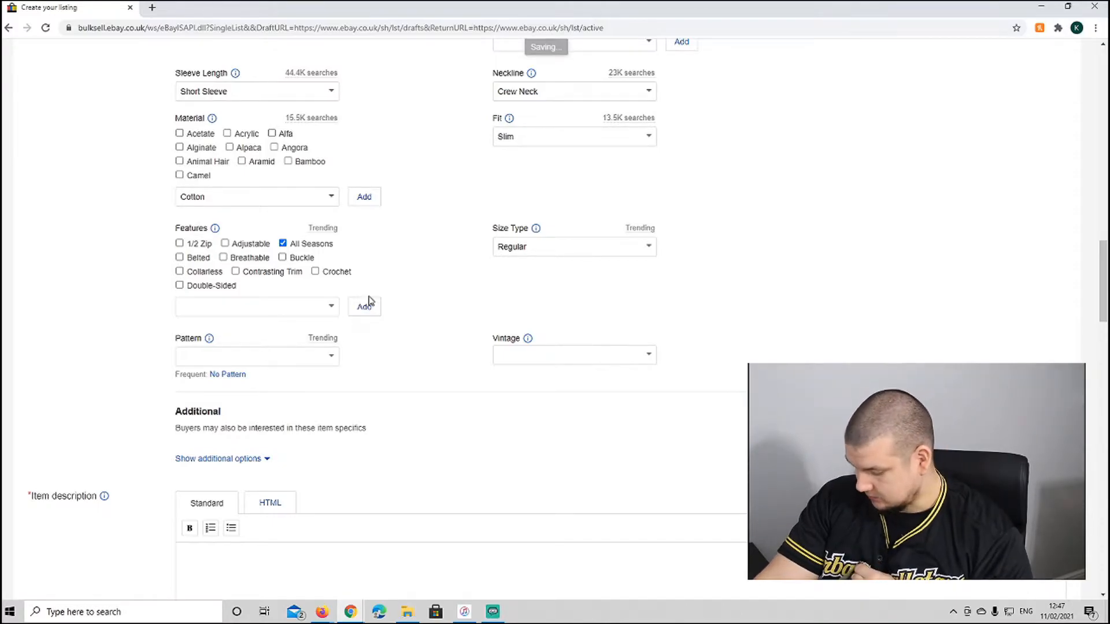
{"action": "left_click", "coordinate": [229, 374]}
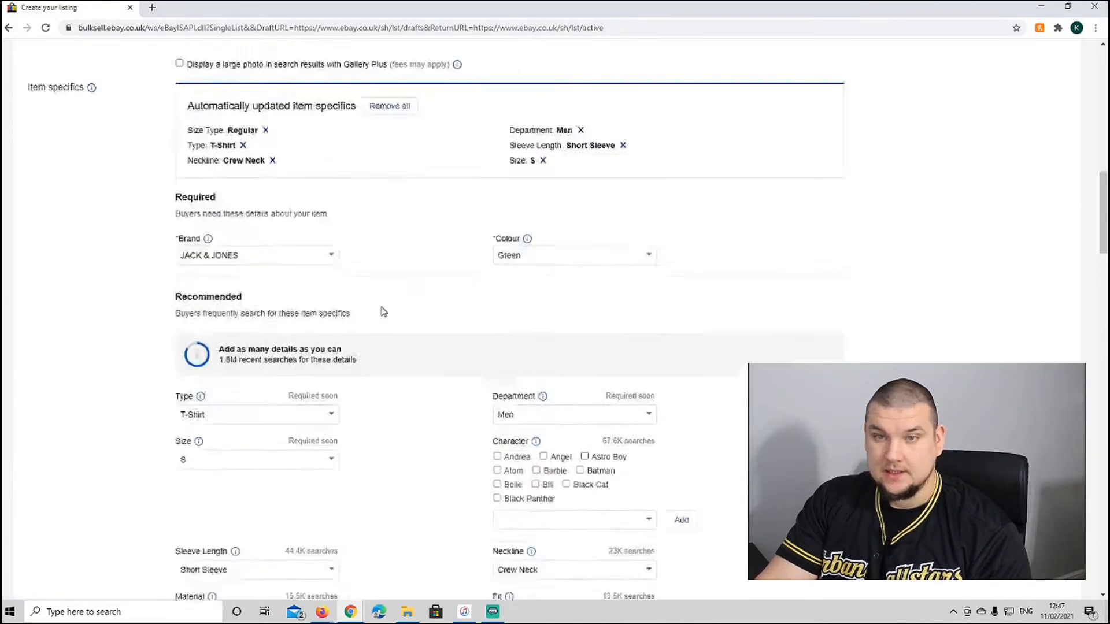
Show the additional item specifics and set Garment Care to Machine Washable
{"action": "scroll", "coordinate": [381, 312], "scroll_direction": "up", "scroll_amount": 5}
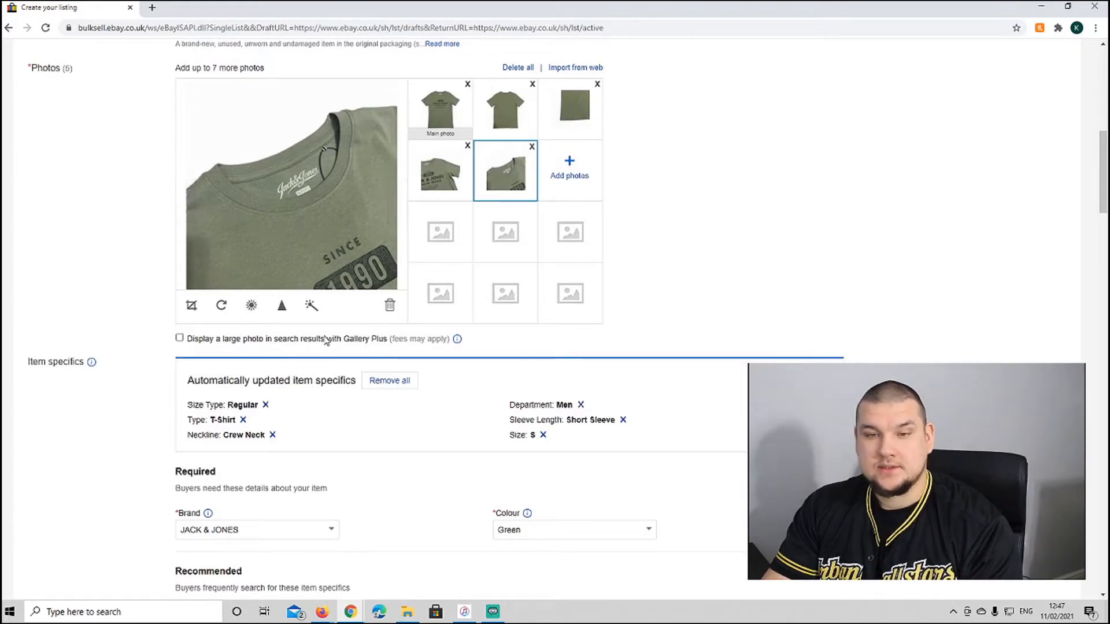
{"action": "scroll", "coordinate": [326, 338], "scroll_direction": "down", "scroll_amount": 4}
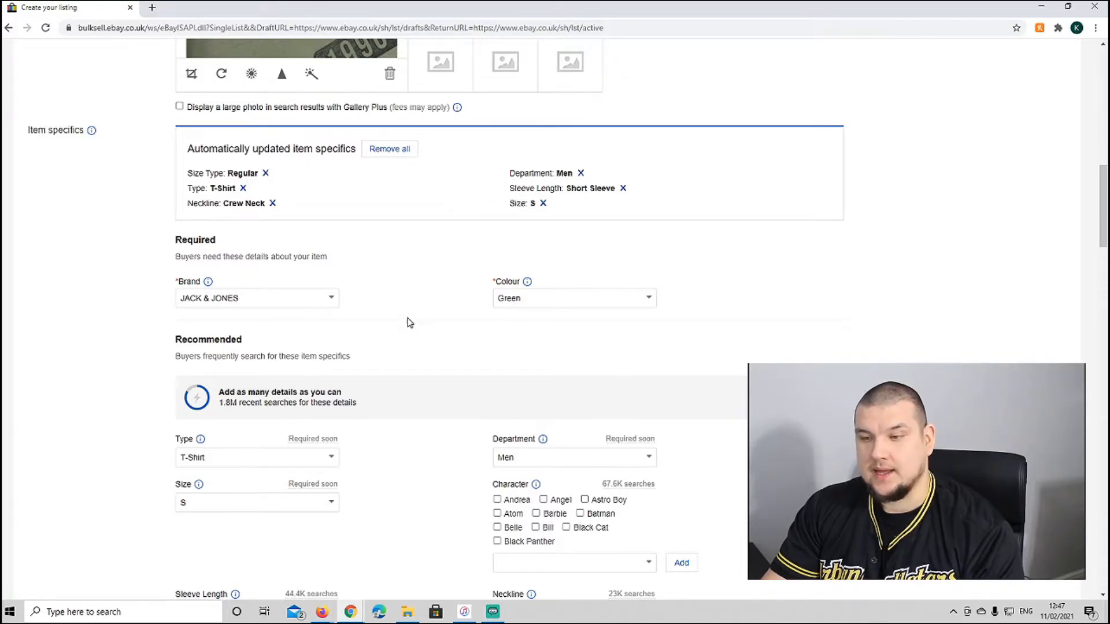
{"action": "scroll", "coordinate": [408, 323], "scroll_direction": "down", "scroll_amount": 3}
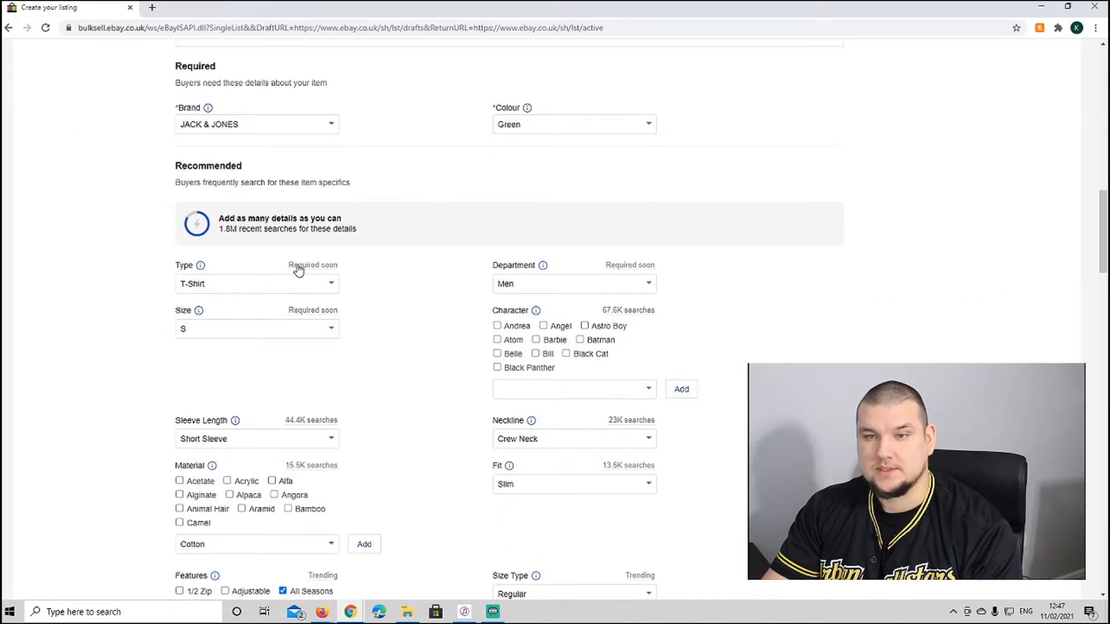
{"action": "scroll", "coordinate": [428, 318], "scroll_direction": "up", "scroll_amount": 1}
{"action": "scroll", "coordinate": [437, 306], "scroll_direction": "up", "scroll_amount": 1}
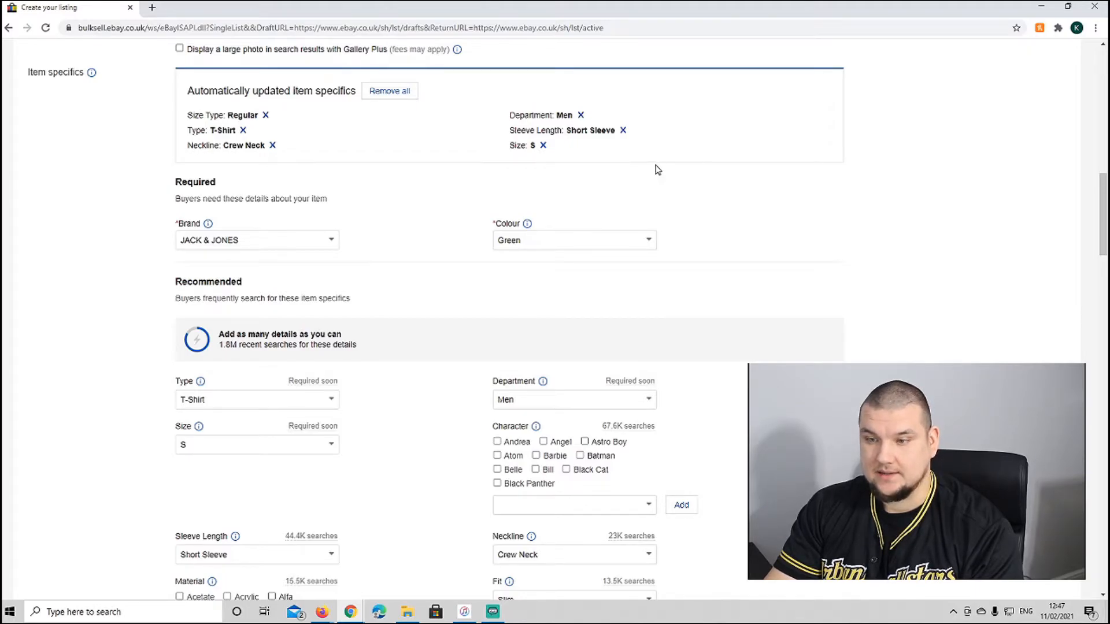
{"action": "scroll", "coordinate": [483, 342], "scroll_direction": "down", "scroll_amount": 15}
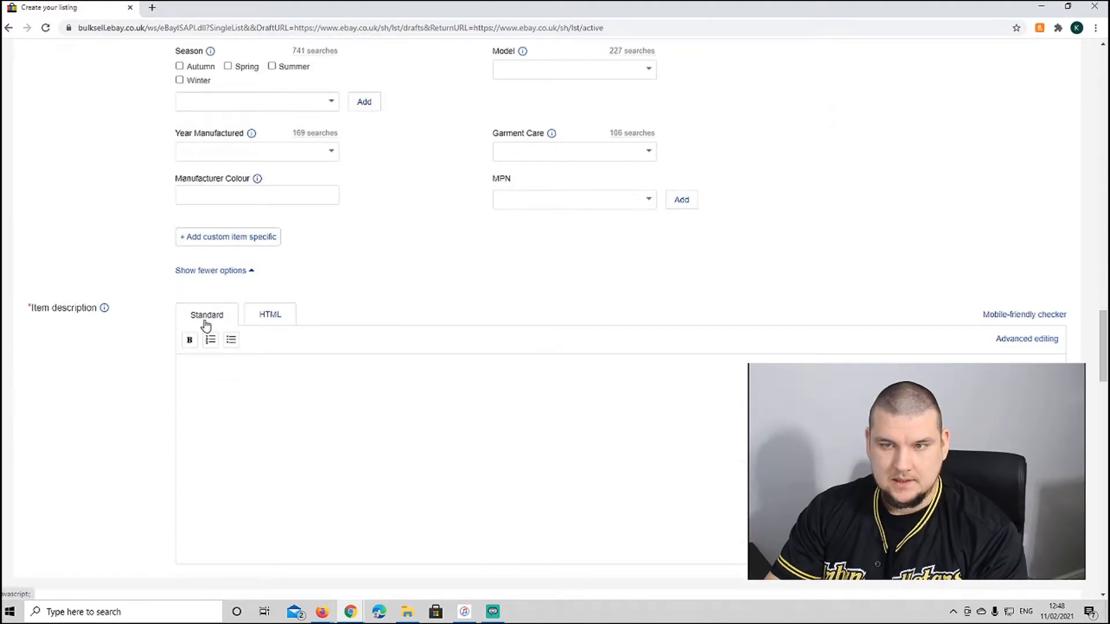
{"action": "left_click", "coordinate": [638, 149]}
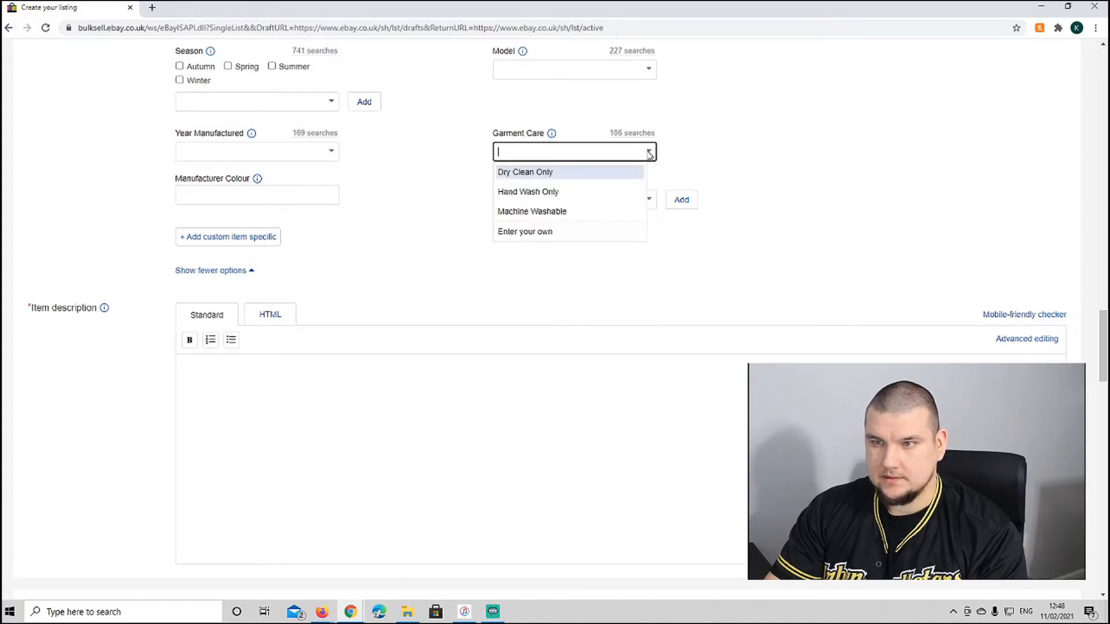
{"action": "left_click", "coordinate": [527, 213]}
{"action": "left_click", "coordinate": [539, 267]}
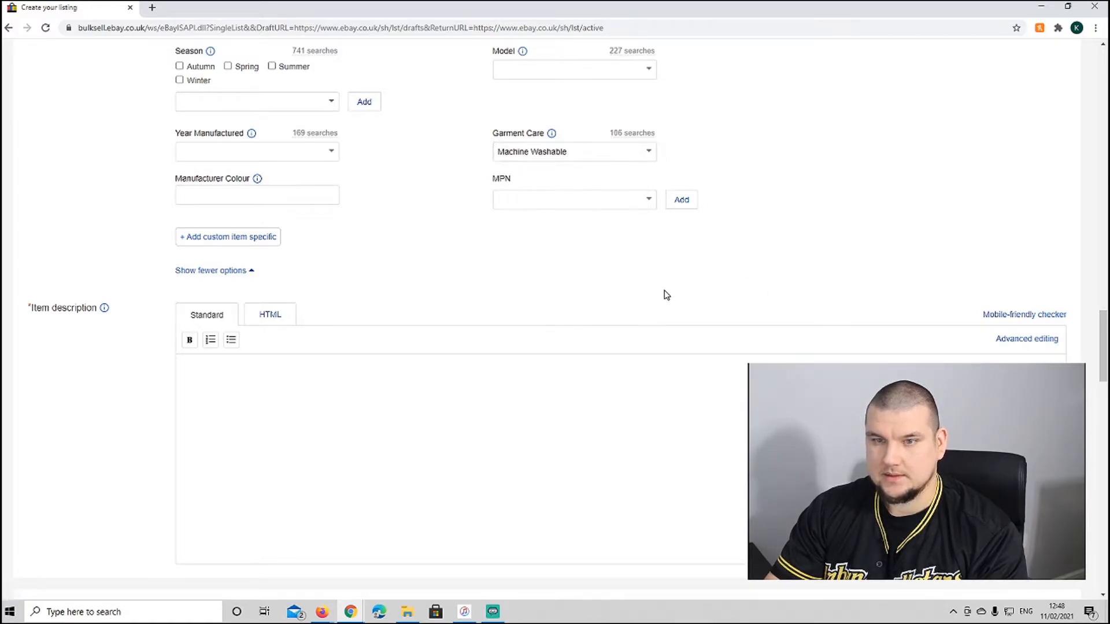
Paste the prepared text with product details, postage and return policy into the item description
{"action": "scroll", "coordinate": [352, 261], "scroll_direction": "down", "scroll_amount": 3}
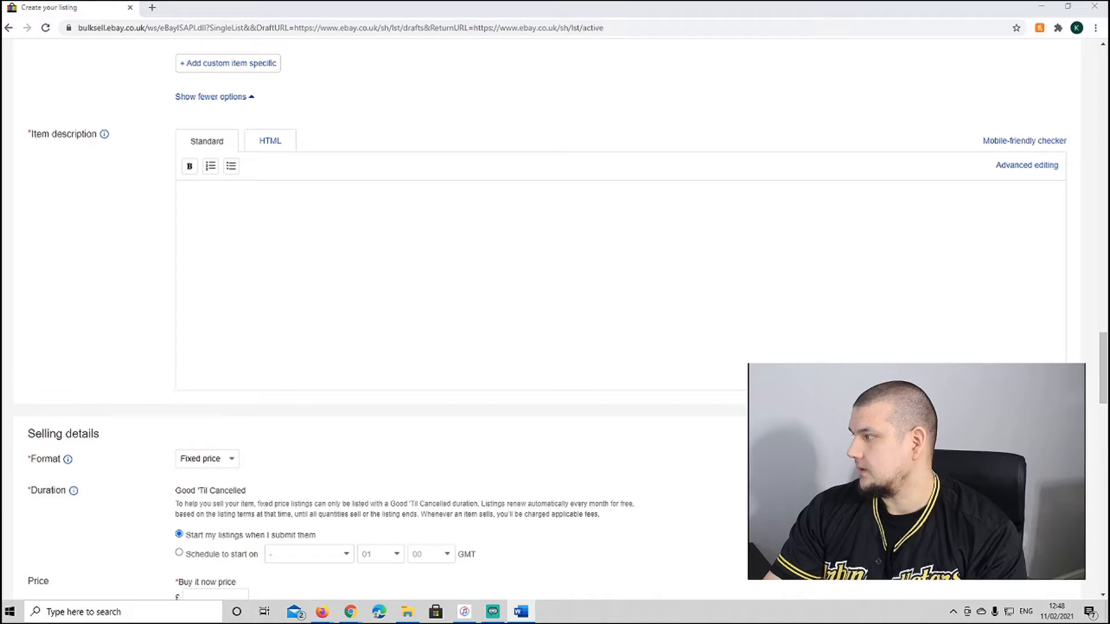
{"action": "left_click", "coordinate": [295, 214]}
{"action": "key", "text": "ctrl+v"}
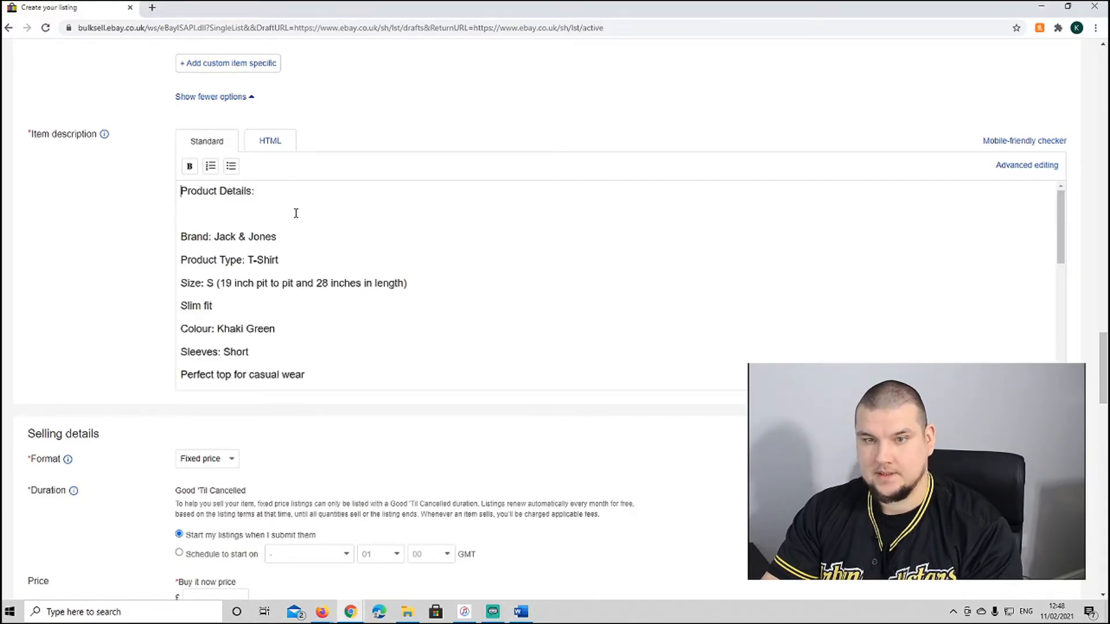
Read through the pasted description, from the product details to the postage and shipping section
{"action": "scroll", "coordinate": [296, 243], "scroll_direction": "up", "scroll_amount": 4}
{"action": "scroll", "coordinate": [297, 257], "scroll_direction": "down", "scroll_amount": 10}
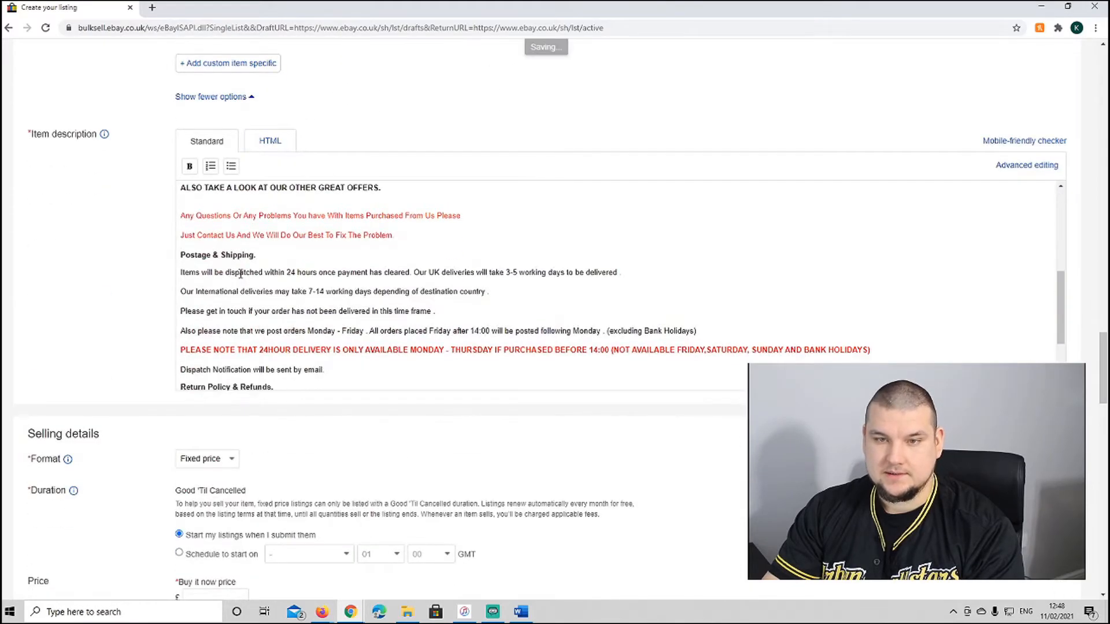
{"action": "scroll", "coordinate": [243, 281], "scroll_direction": "up", "scroll_amount": 5}
{"action": "scroll", "coordinate": [244, 281], "scroll_direction": "down", "scroll_amount": 5}
{"action": "scroll", "coordinate": [249, 243], "scroll_direction": "up", "scroll_amount": 5}
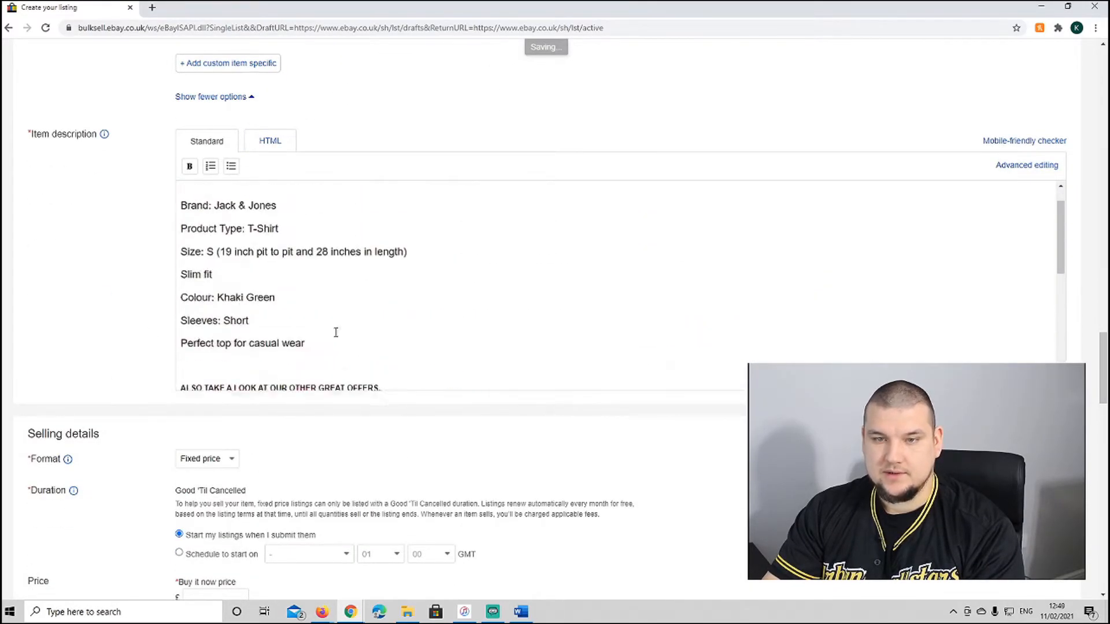
{"action": "scroll", "coordinate": [275, 335], "scroll_direction": "up", "scroll_amount": 4}
{"action": "scroll", "coordinate": [335, 436], "scroll_direction": "down", "scroll_amount": 2}
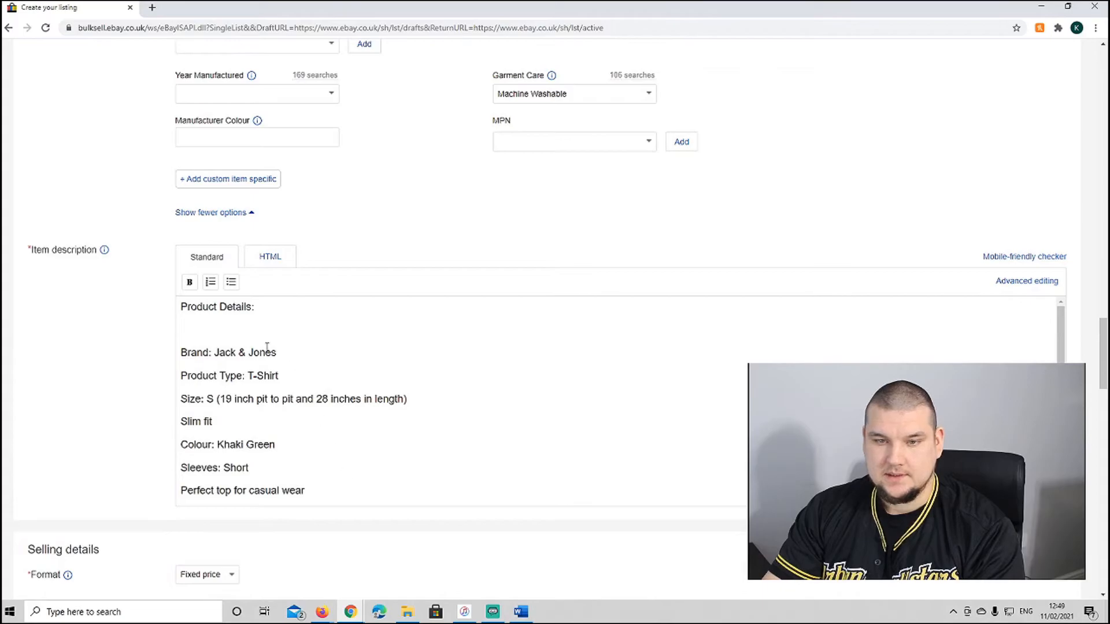
Try formatting the product details lines in the description as a bulleted list and remove the bullets again
{"action": "left_click_drag", "start_coordinate": [184, 307], "coordinate": [331, 383]}
{"action": "left_click", "coordinate": [232, 283]}
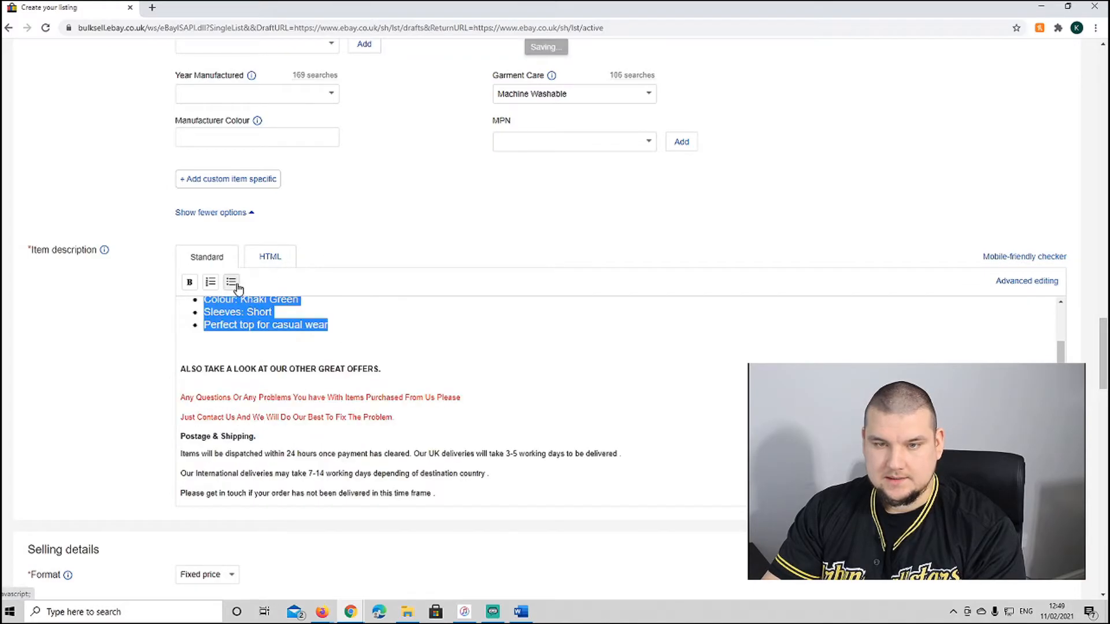
{"action": "scroll", "coordinate": [270, 326], "scroll_direction": "up", "scroll_amount": 2}
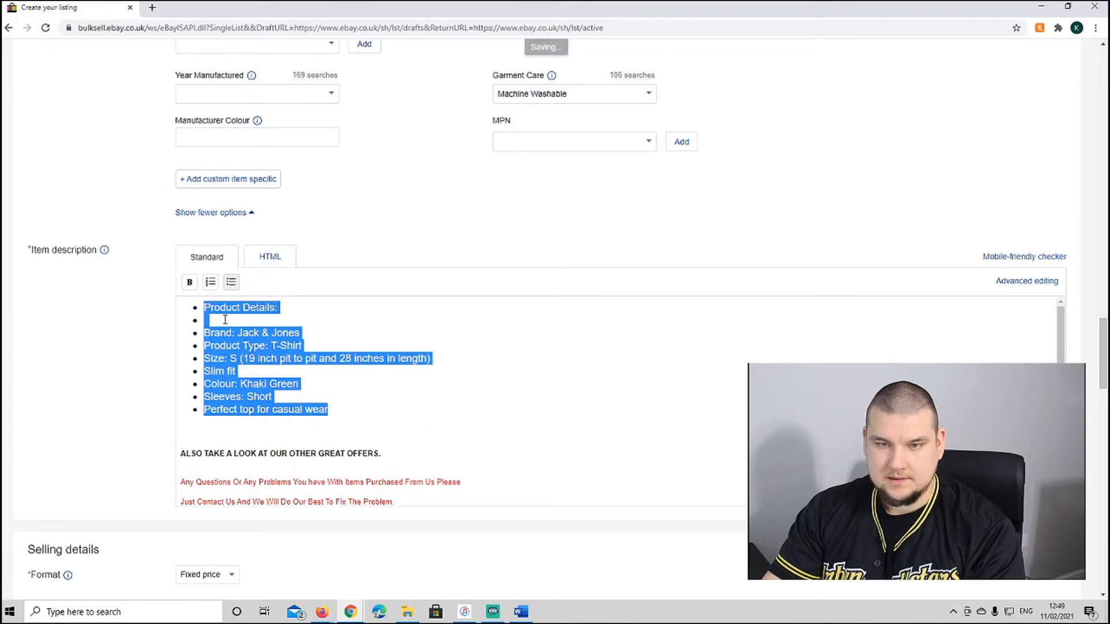
{"action": "left_click", "coordinate": [233, 283]}
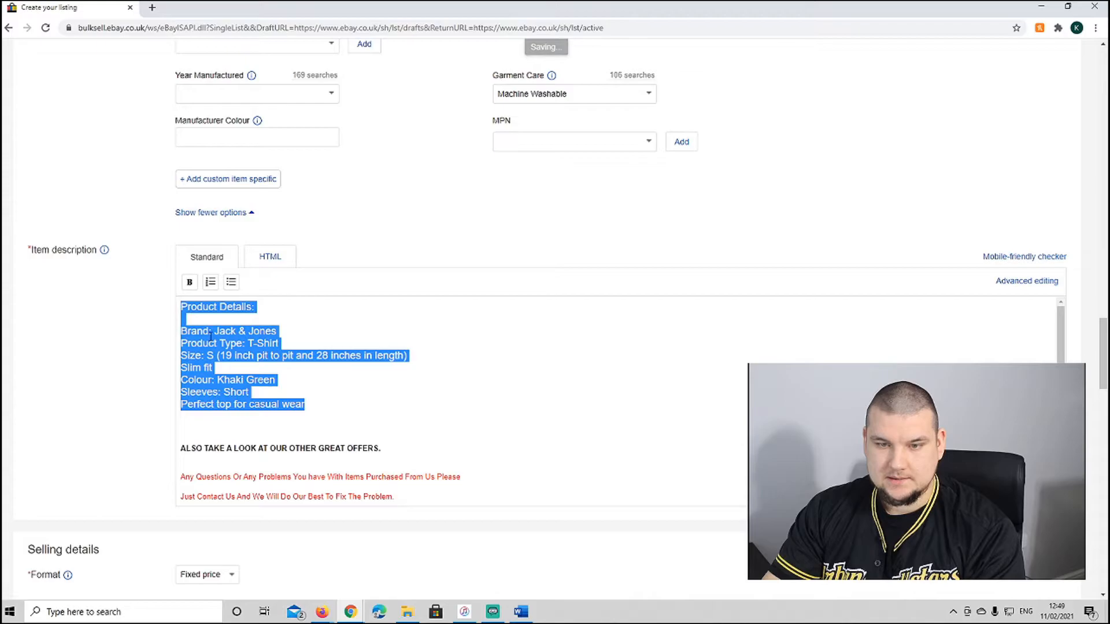
Turn on advanced editing for the description and give the "Product Details:" line a smaller font size
{"action": "left_click", "coordinate": [358, 357]}
{"action": "left_click_drag", "start_coordinate": [181, 306], "coordinate": [554, 308]}
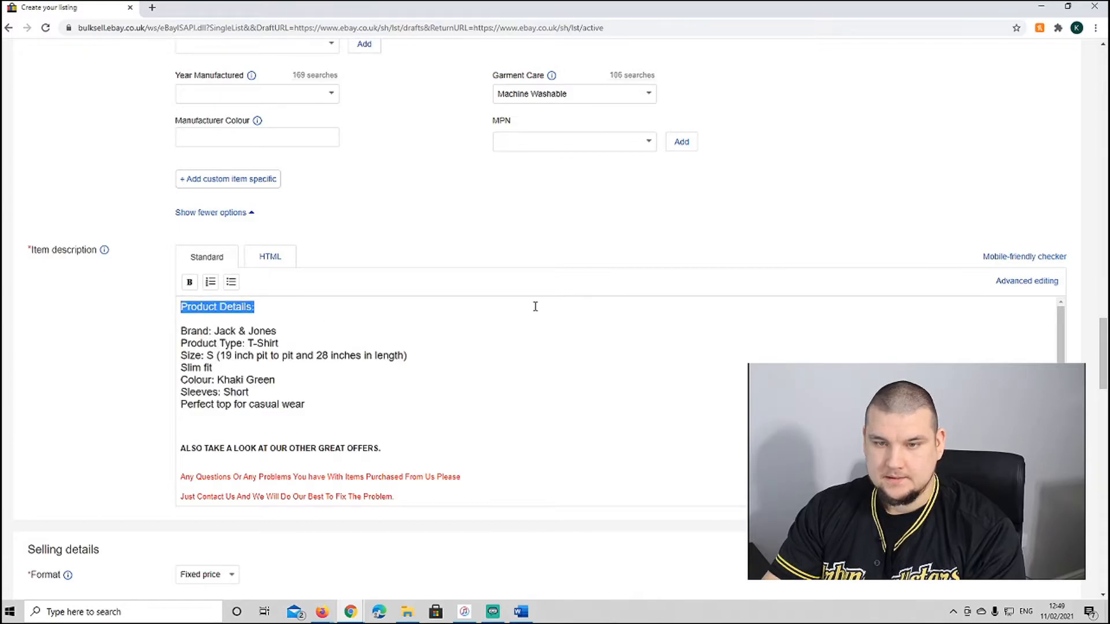
{"action": "left_click", "coordinate": [1035, 281]}
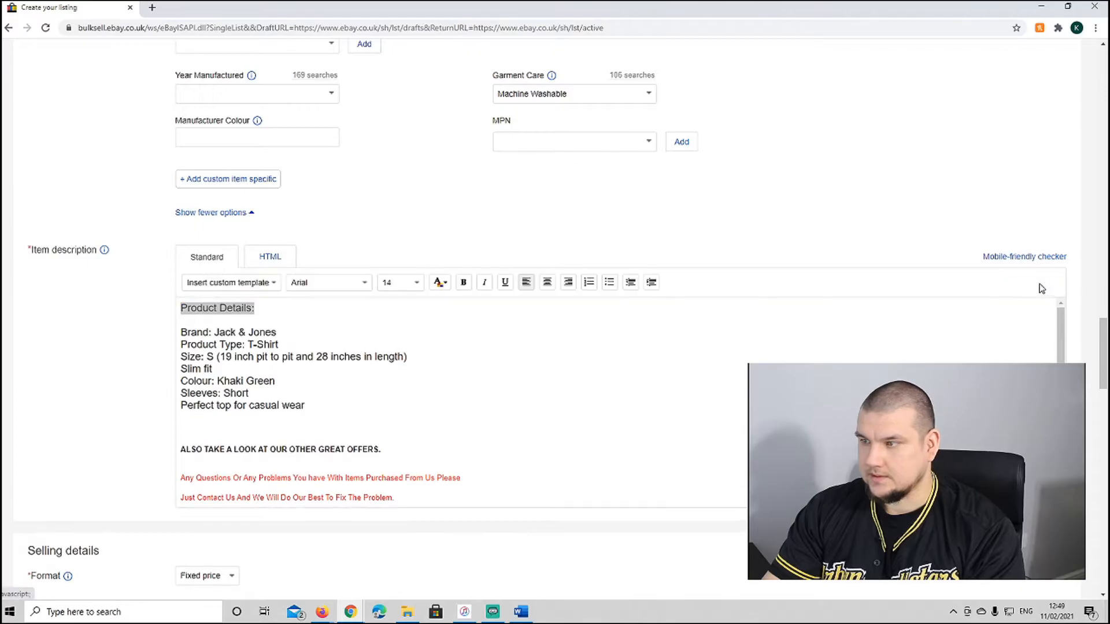
{"action": "left_click", "coordinate": [415, 282]}
{"action": "left_click", "coordinate": [397, 307]}
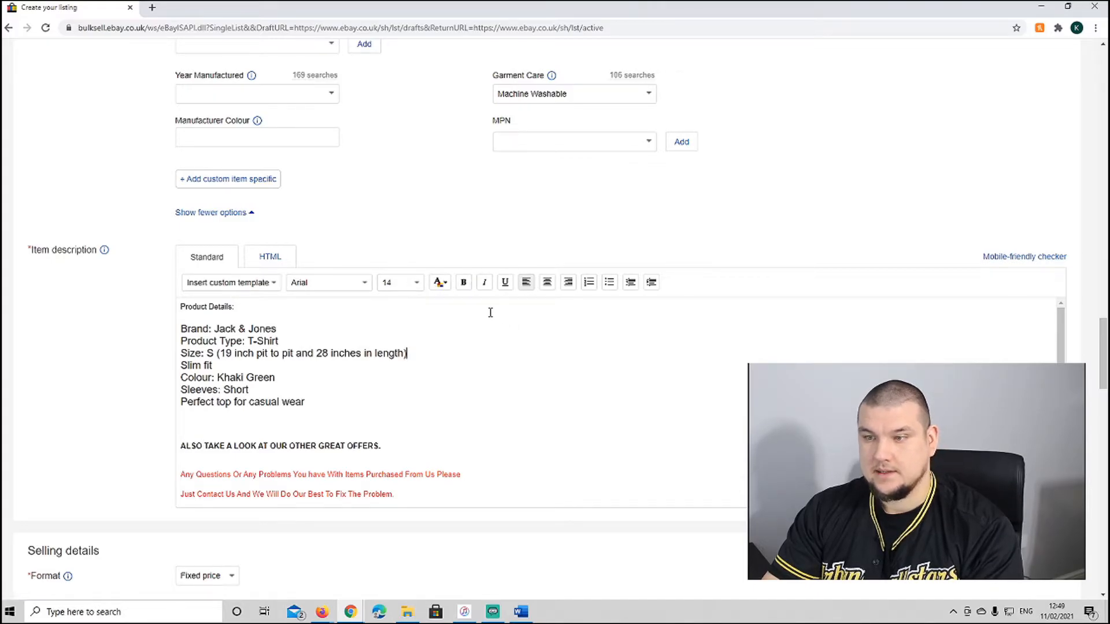
Try centring the Size line in the description and return it to left alignment
{"action": "left_click", "coordinate": [546, 284]}
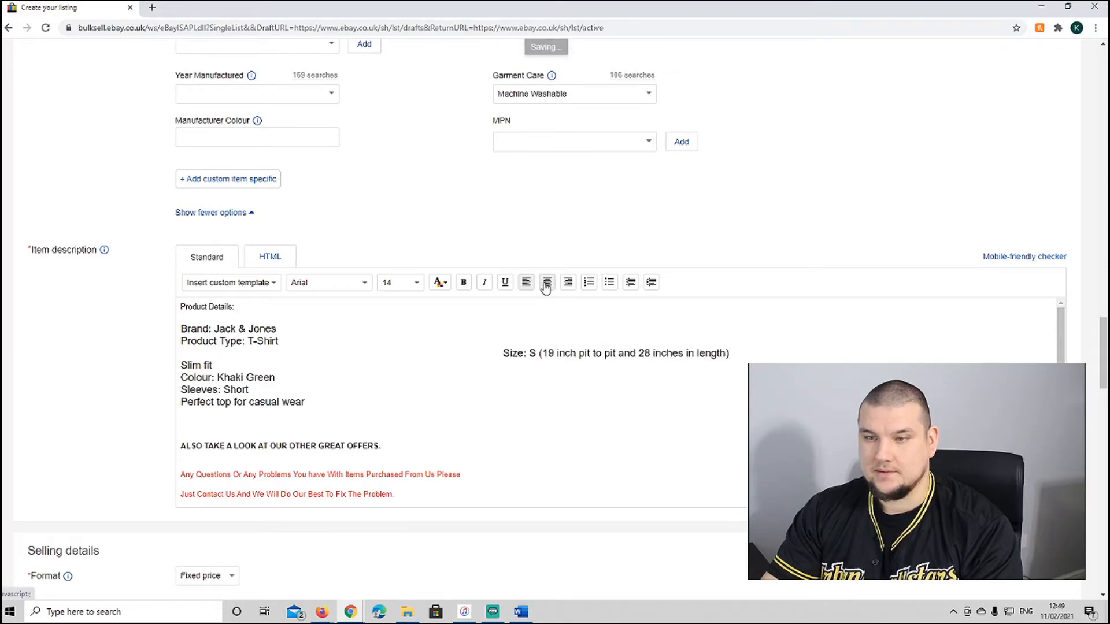
{"action": "left_click", "coordinate": [526, 282]}
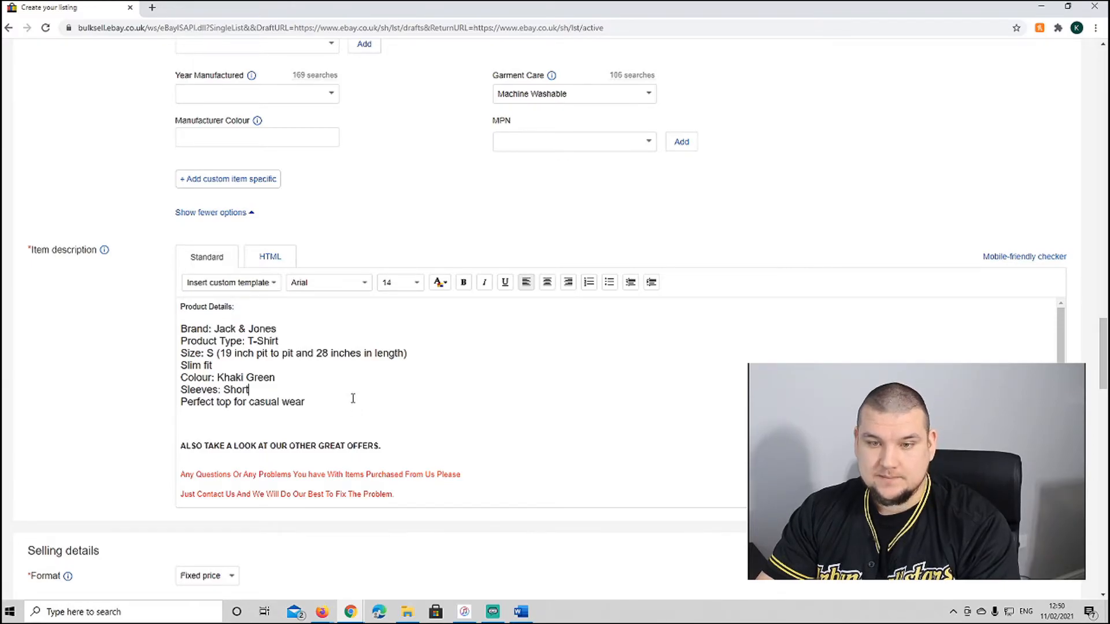
{"action": "scroll", "coordinate": [244, 395], "scroll_direction": "down", "scroll_amount": 3}
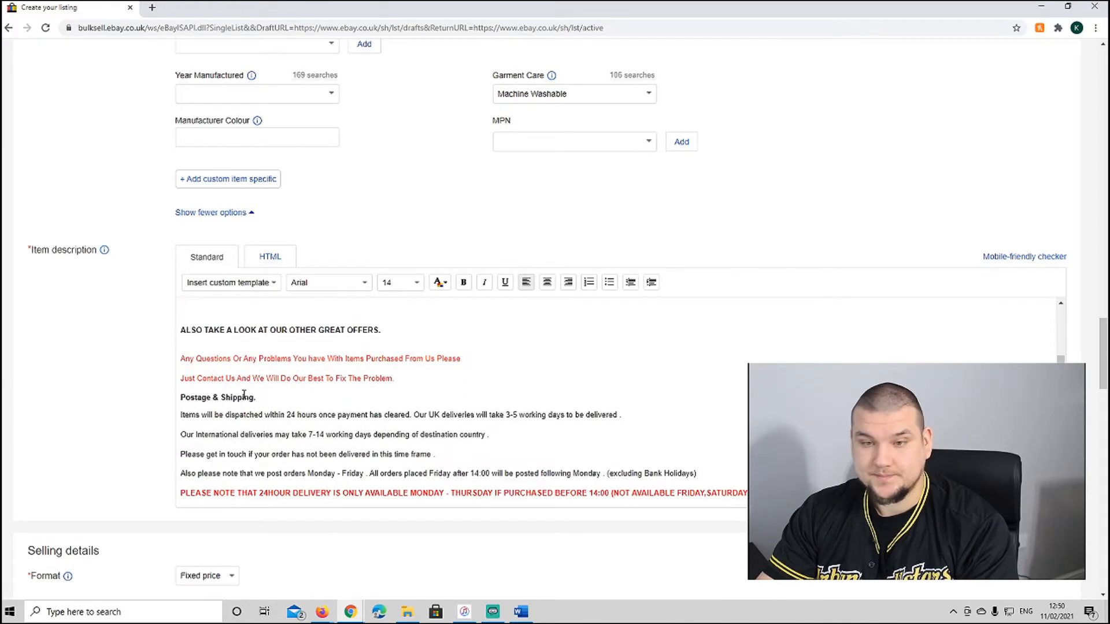
{"action": "scroll", "coordinate": [256, 310], "scroll_direction": "down", "scroll_amount": 1}
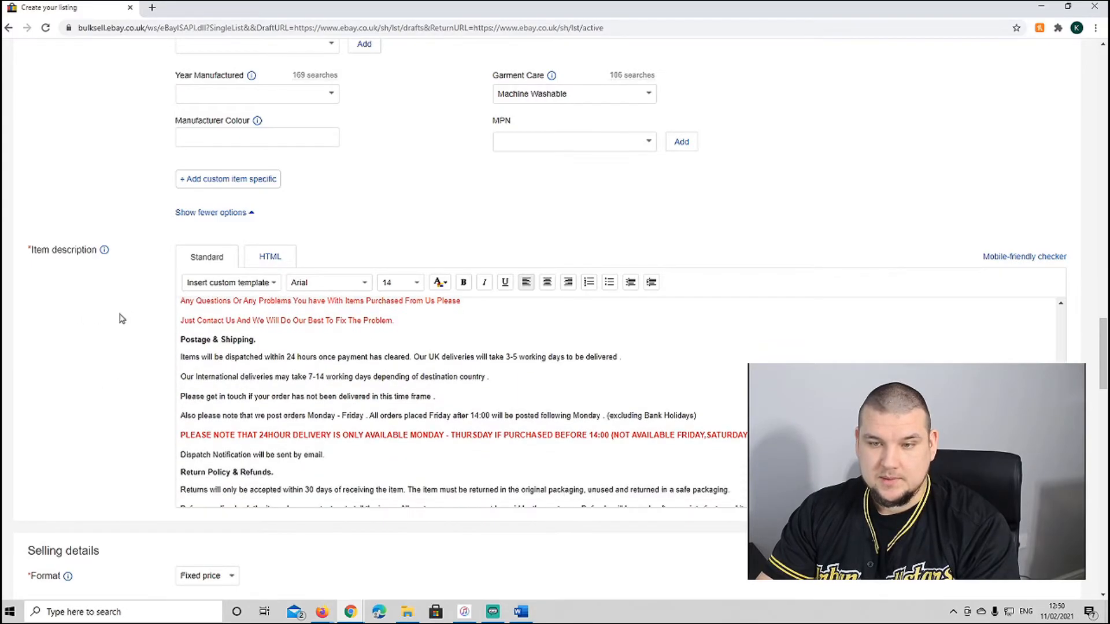
Set the fixed-price listing's Buy it now price to £9.95
{"action": "scroll", "coordinate": [291, 336], "scroll_direction": "down", "scroll_amount": 1}
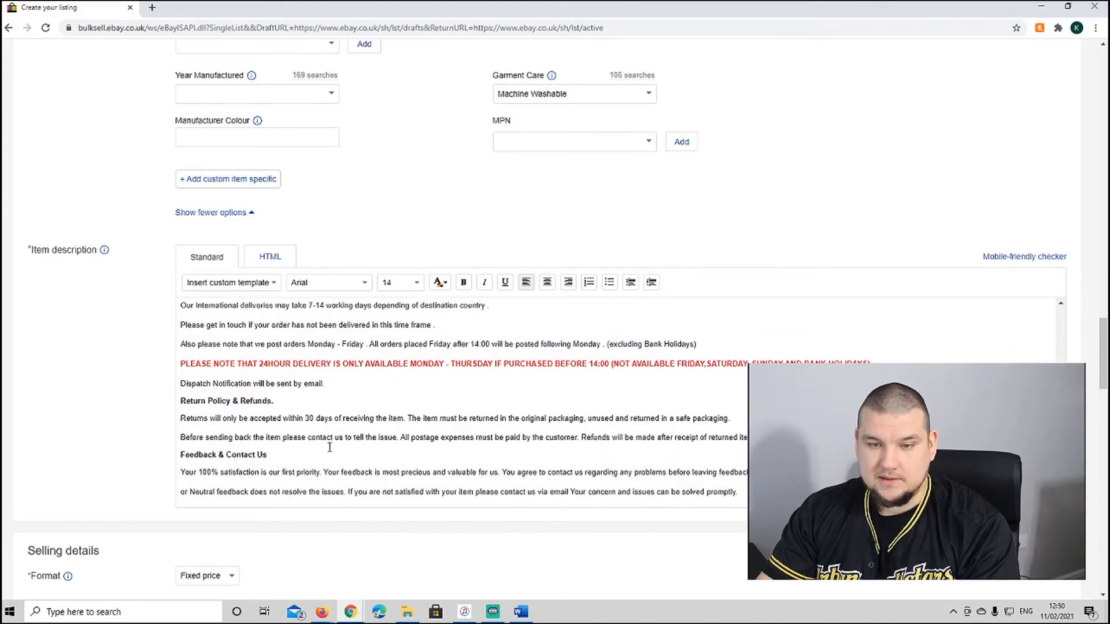
{"action": "scroll", "coordinate": [341, 448], "scroll_direction": "down", "scroll_amount": 5}
{"action": "scroll", "coordinate": [341, 448], "scroll_direction": "up", "scroll_amount": 4}
{"action": "scroll", "coordinate": [322, 456], "scroll_direction": "down", "scroll_amount": 1}
{"action": "scroll", "coordinate": [322, 457], "scroll_direction": "down", "scroll_amount": 4}
{"action": "scroll", "coordinate": [299, 234], "scroll_direction": "down", "scroll_amount": 3}
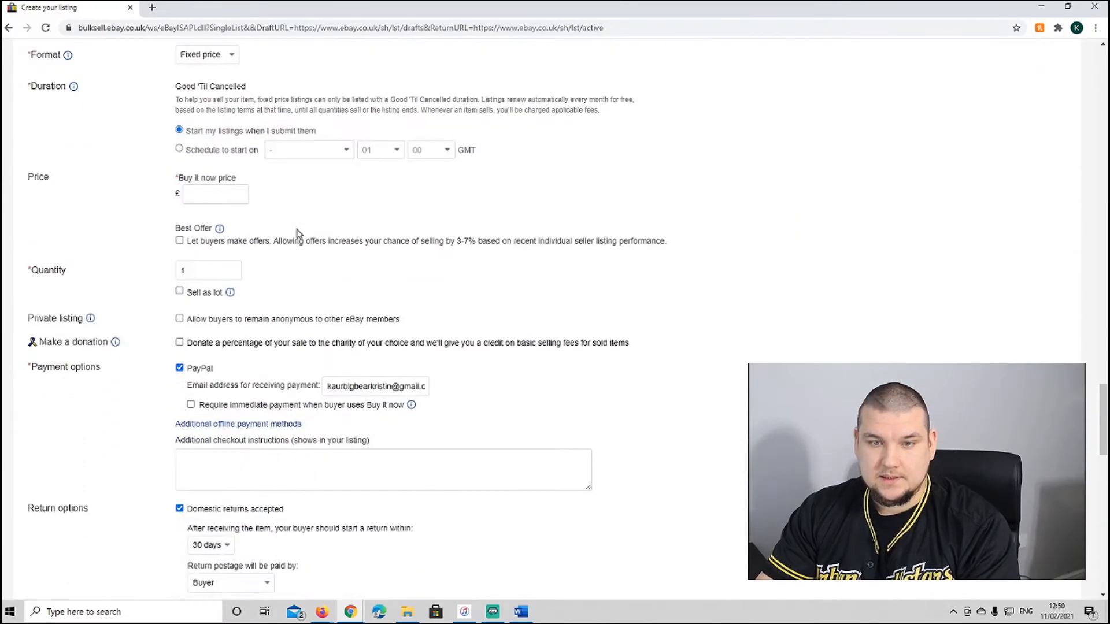
{"action": "scroll", "coordinate": [231, 314], "scroll_direction": "up", "scroll_amount": 2}
{"action": "left_click", "coordinate": [196, 314]}
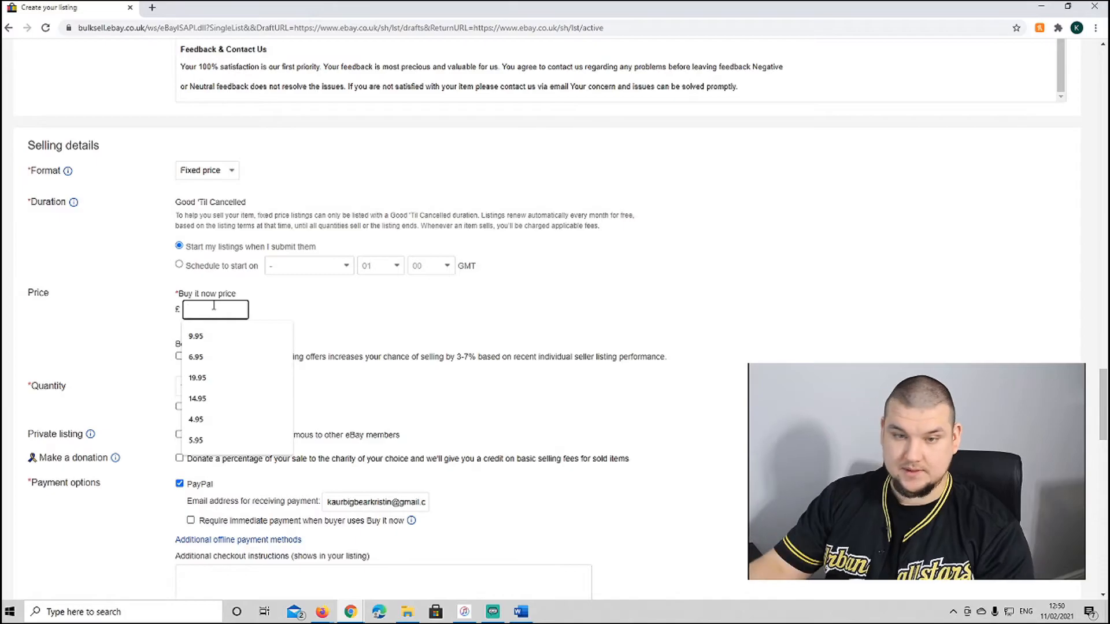
{"action": "left_click", "coordinate": [221, 335]}
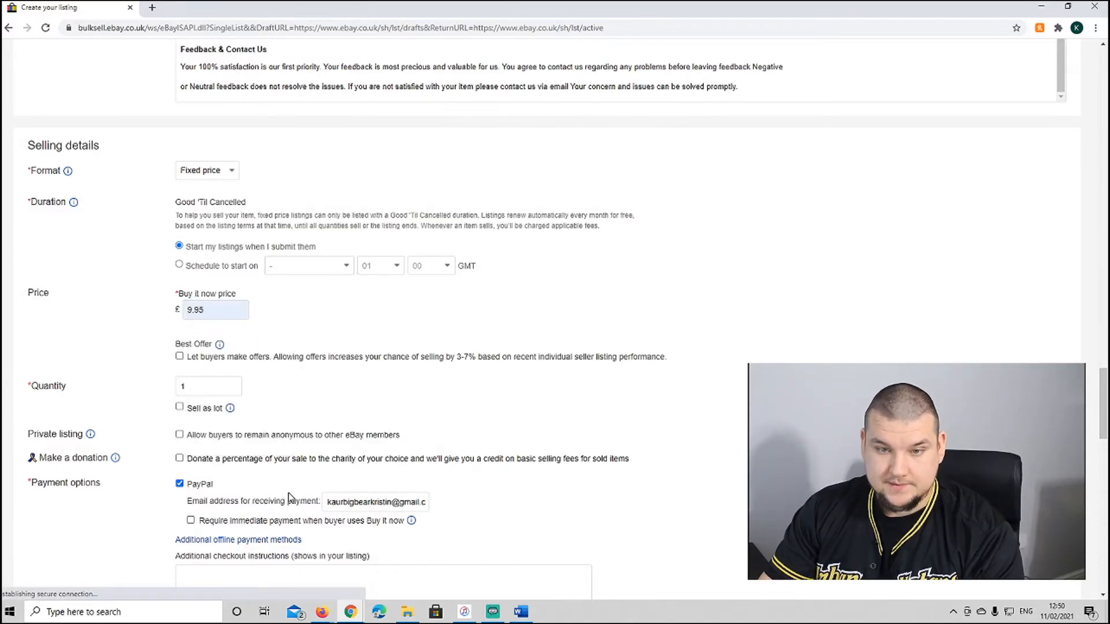
Enter package dimensions of 35 x 25 x 2.5 cm in the delivery details
{"action": "scroll", "coordinate": [327, 431], "scroll_direction": "down", "scroll_amount": 6}
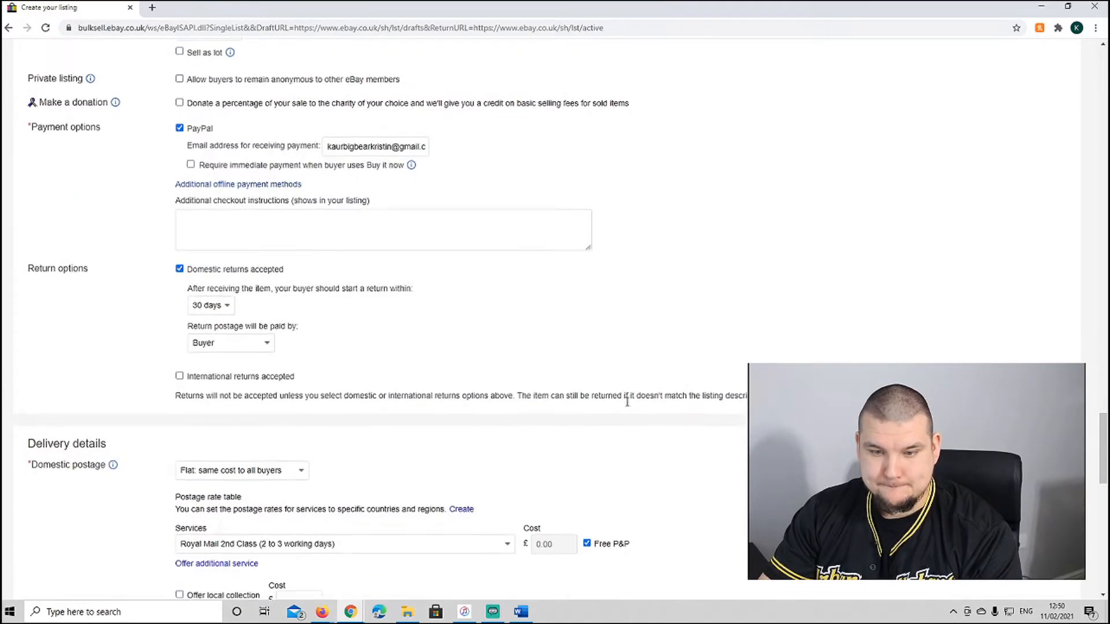
{"action": "scroll", "coordinate": [644, 400], "scroll_direction": "down", "scroll_amount": 2}
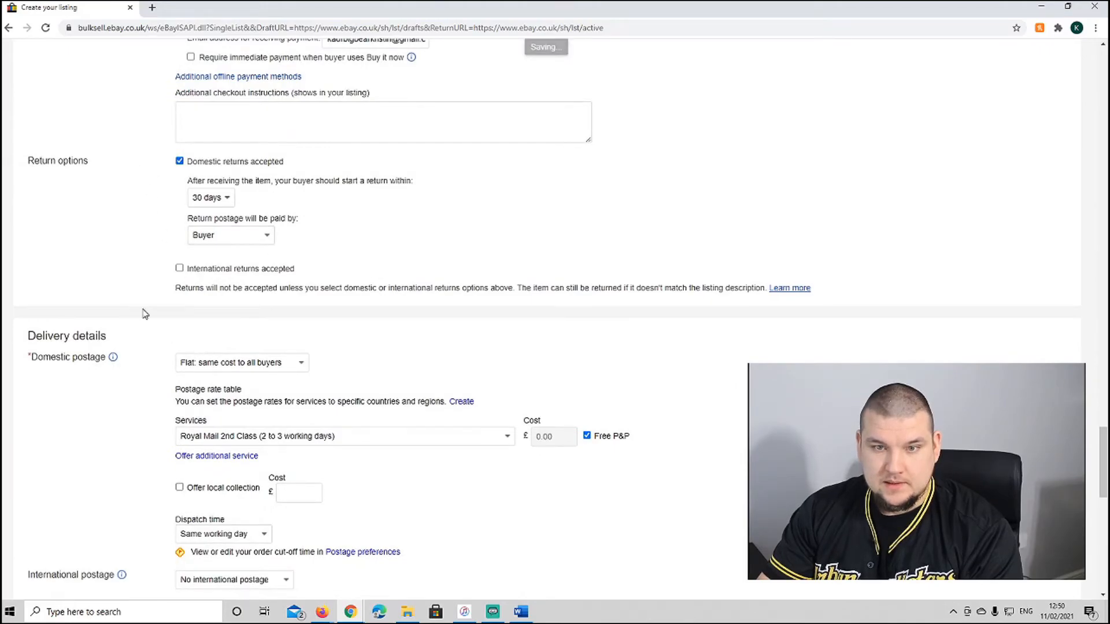
{"action": "scroll", "coordinate": [154, 322], "scroll_direction": "down", "scroll_amount": 2}
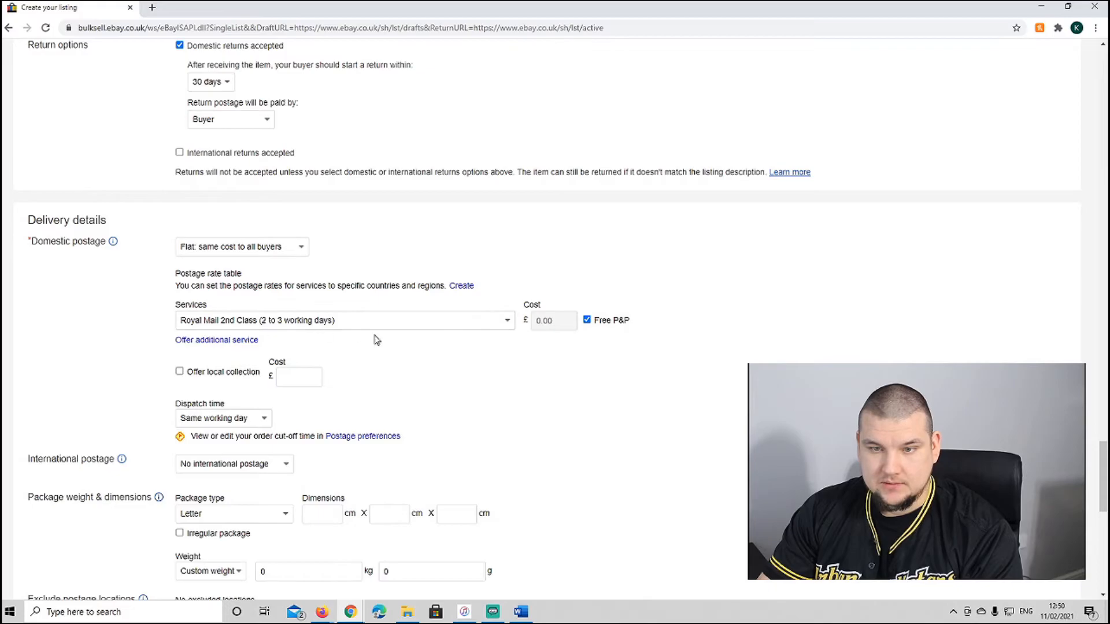
{"action": "scroll", "coordinate": [547, 400], "scroll_direction": "down", "scroll_amount": 2}
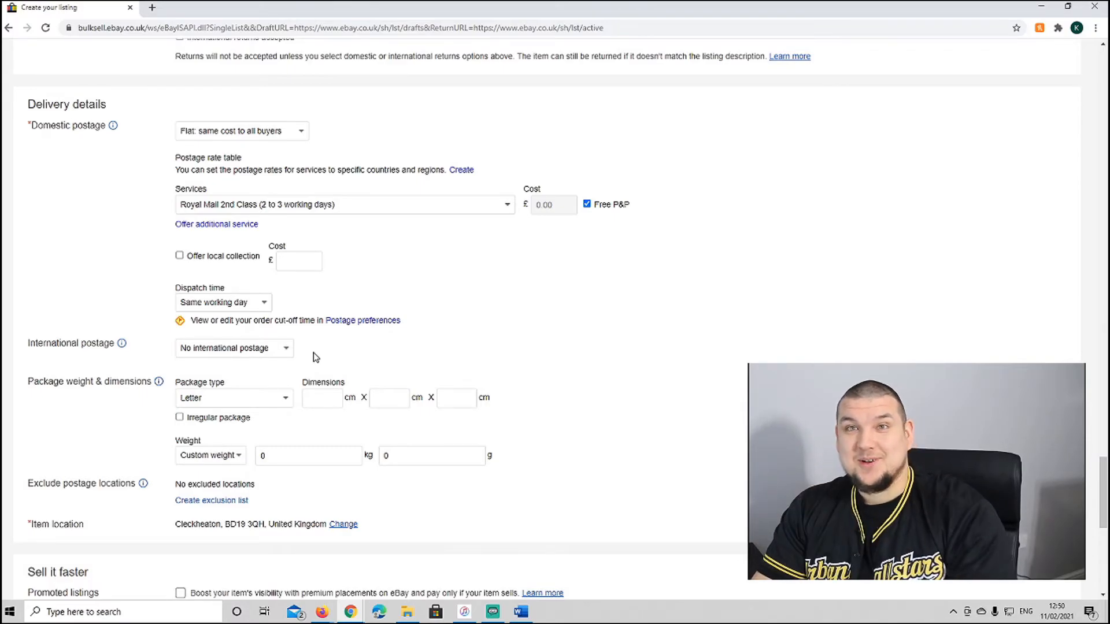
{"action": "left_click", "coordinate": [321, 394]}
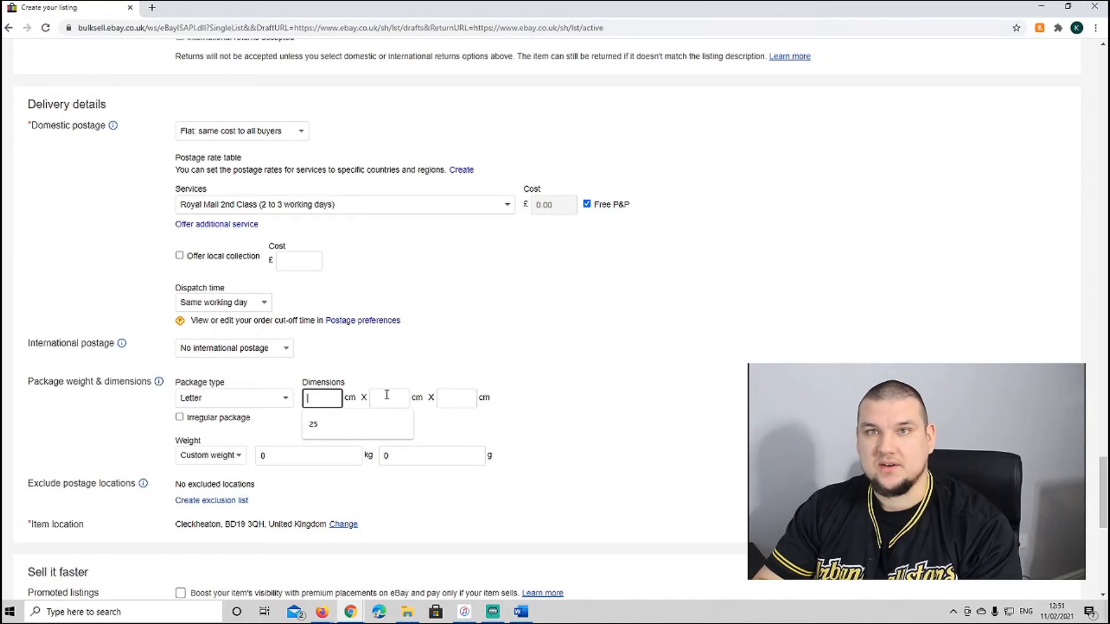
{"action": "type", "text": "35"}
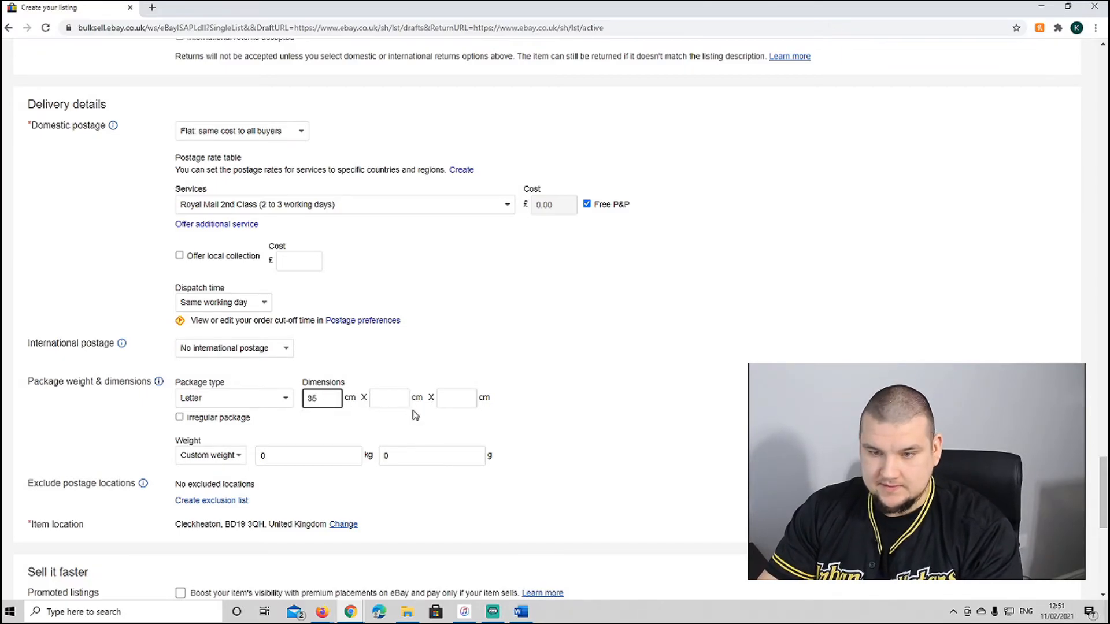
{"action": "left_click", "coordinate": [402, 398]}
{"action": "type", "text": "25"}
{"action": "left_click", "coordinate": [456, 398]}
{"action": "type", "text": "2.5"}
{"action": "left_click", "coordinate": [695, 375]}
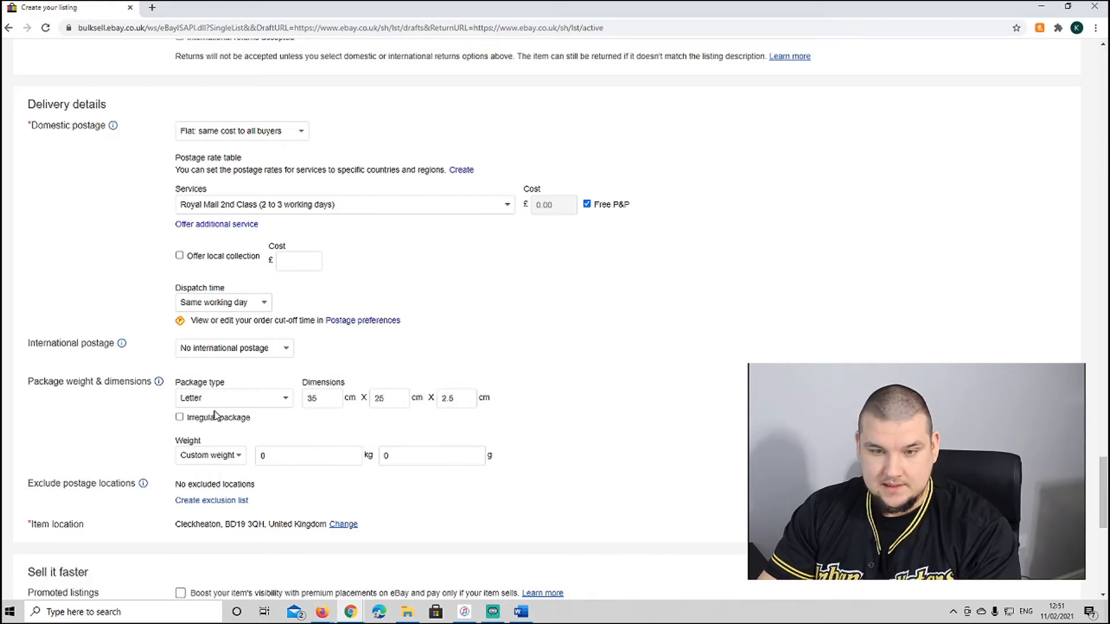
Set the custom package weight to 250 g
{"action": "scroll", "coordinate": [315, 438], "scroll_direction": "down", "scroll_amount": 3}
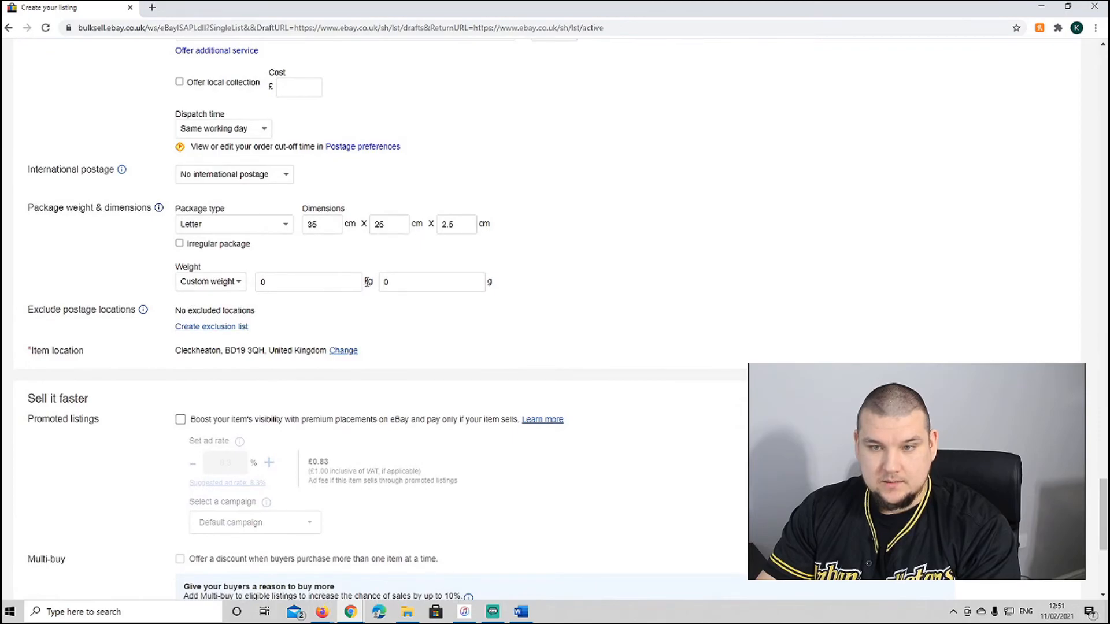
{"action": "double_click", "coordinate": [431, 279]}
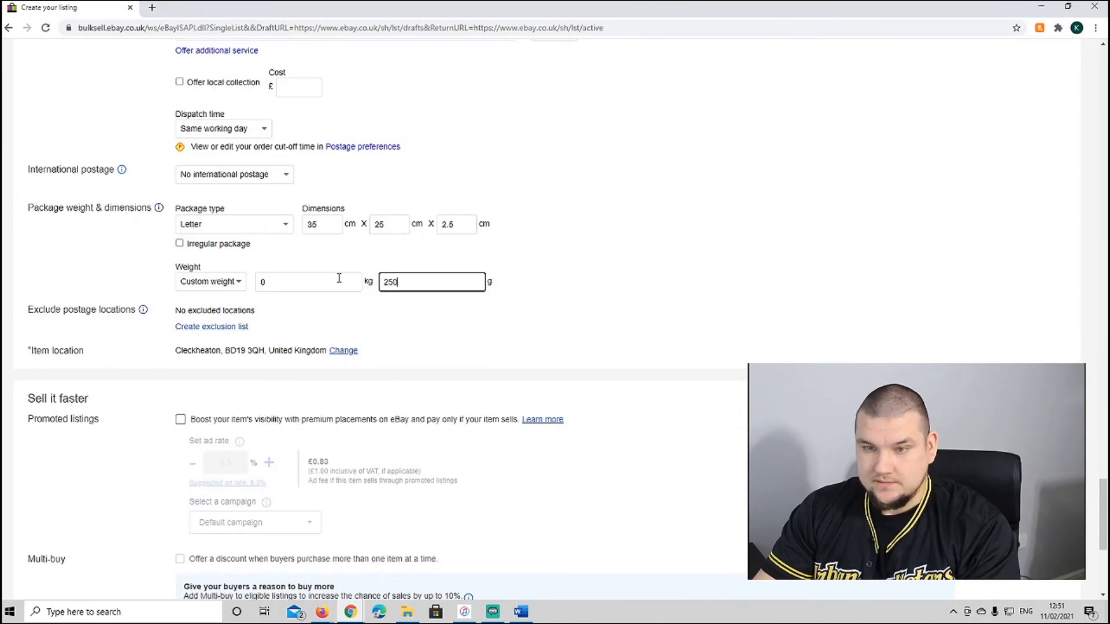
{"action": "left_click", "coordinate": [679, 274]}
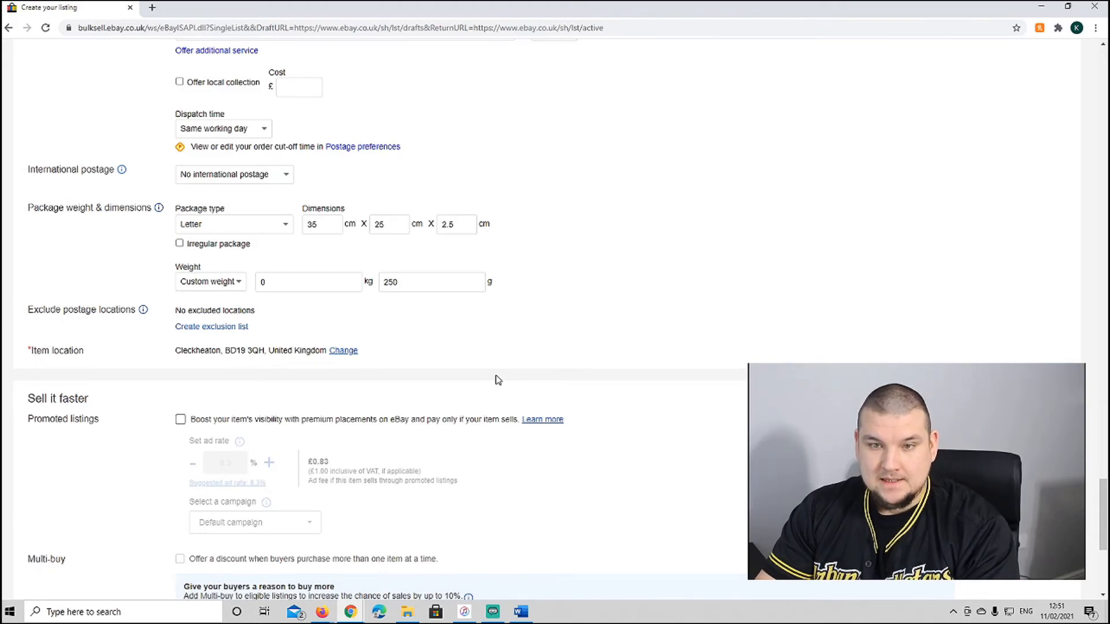
Turn on promoted listings for the item and set the ad rate to 1%
{"action": "scroll", "coordinate": [495, 351], "scroll_direction": "down", "scroll_amount": 1}
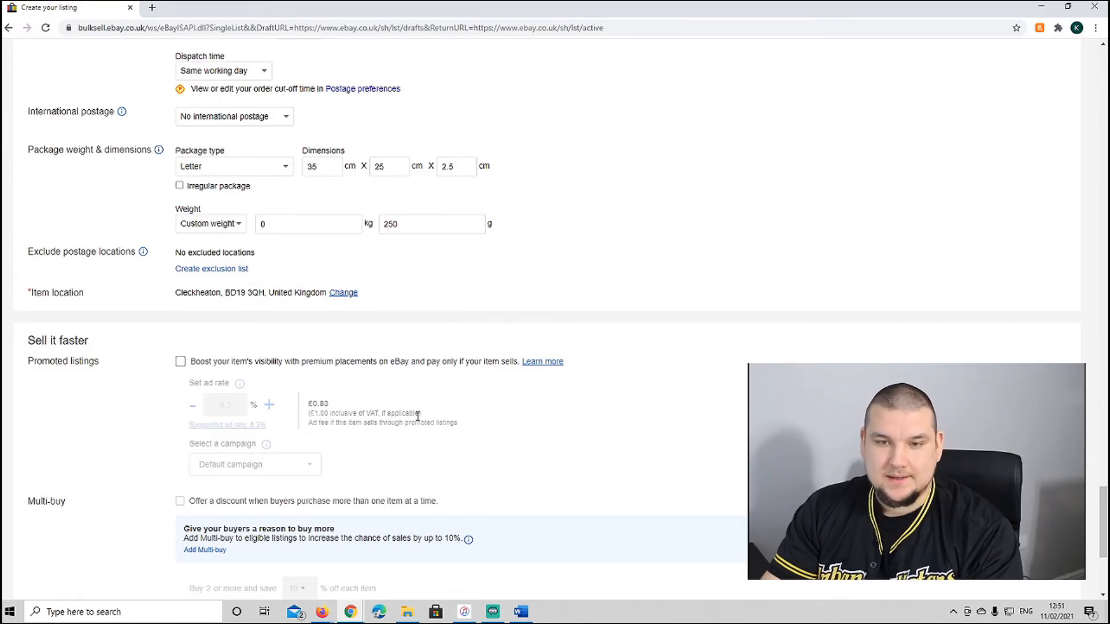
{"action": "scroll", "coordinate": [278, 392], "scroll_direction": "down", "scroll_amount": 1}
{"action": "scroll", "coordinate": [277, 392], "scroll_direction": "down", "scroll_amount": 4}
{"action": "scroll", "coordinate": [190, 176], "scroll_direction": "up", "scroll_amount": 3}
{"action": "left_click", "coordinate": [181, 303]}
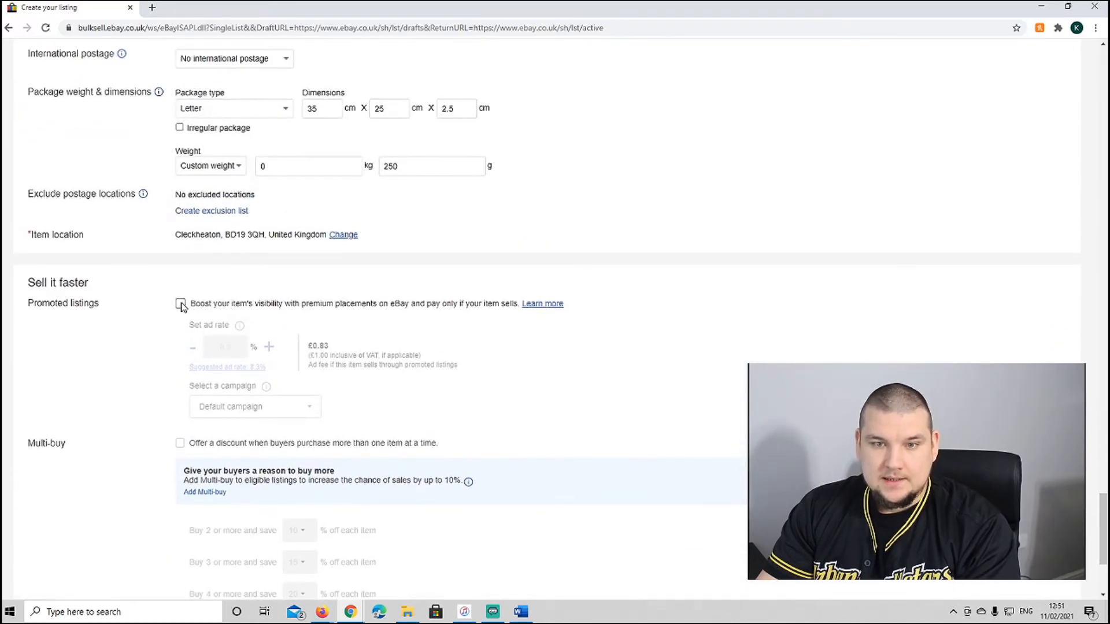
{"action": "left_click", "coordinate": [235, 350]}
{"action": "type", "text": "1"}
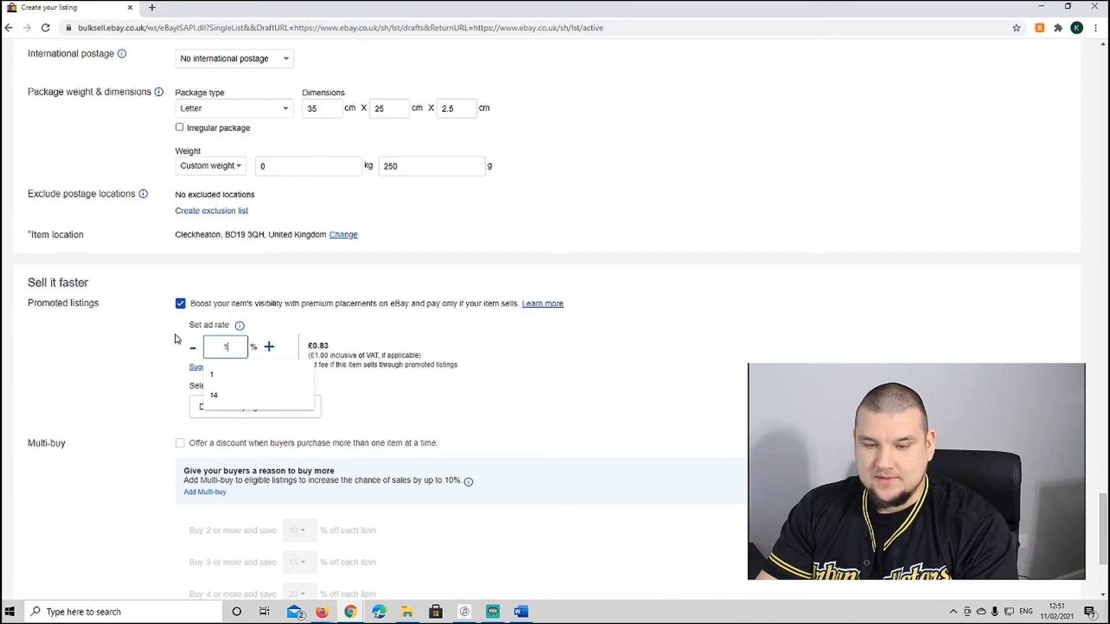
{"action": "left_click", "coordinate": [720, 403]}
List the item with the displayed fees and open the published T-shirt listing
{"action": "scroll", "coordinate": [908, 361], "scroll_direction": "down", "scroll_amount": 3}
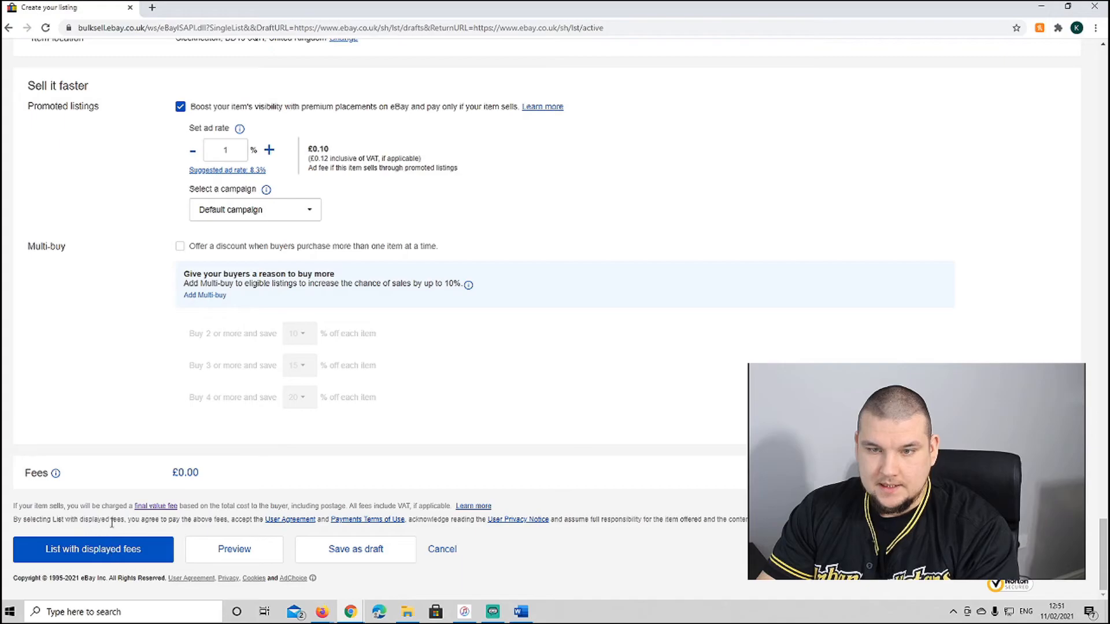
{"action": "left_click", "coordinate": [110, 551]}
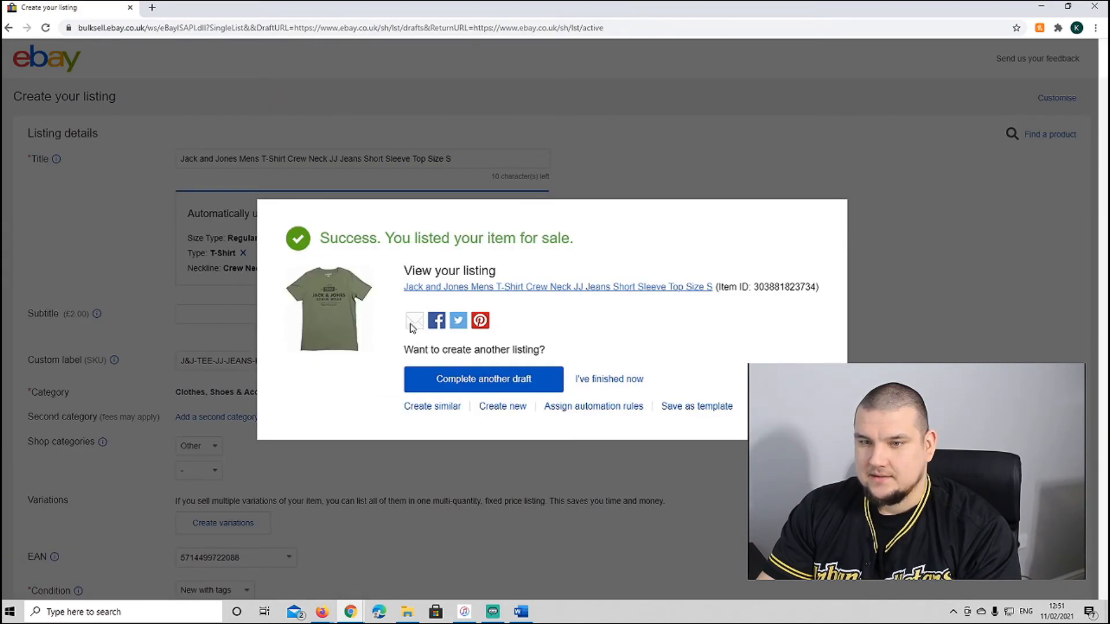
{"action": "left_click", "coordinate": [591, 286]}
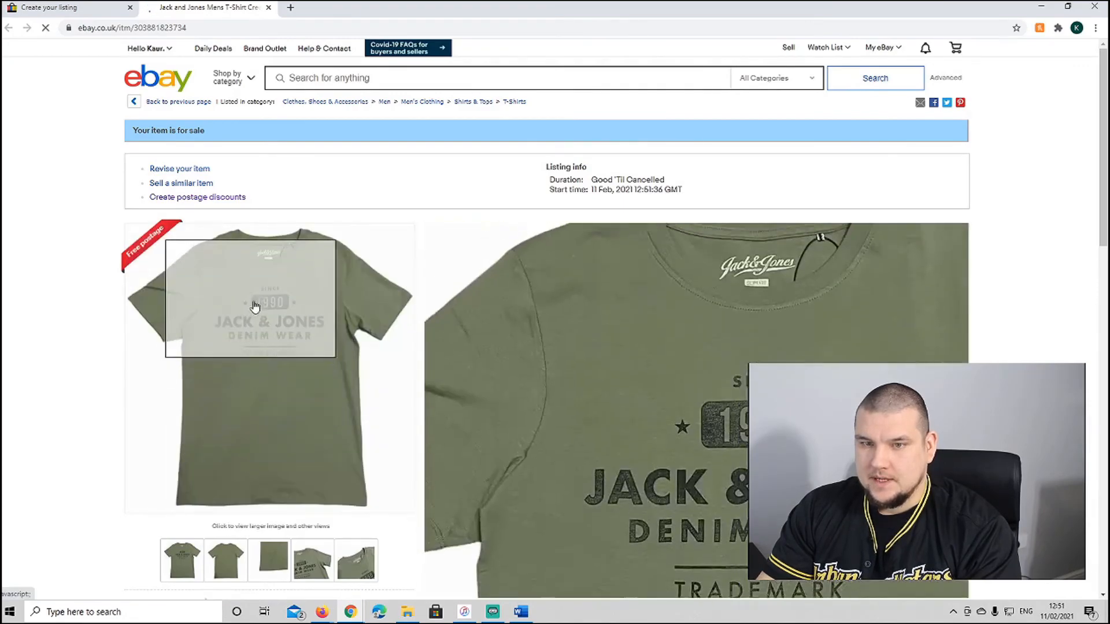
Look through the published listing's enlarged T-shirt photos and close the photo viewer
{"action": "left_click", "coordinate": [281, 360]}
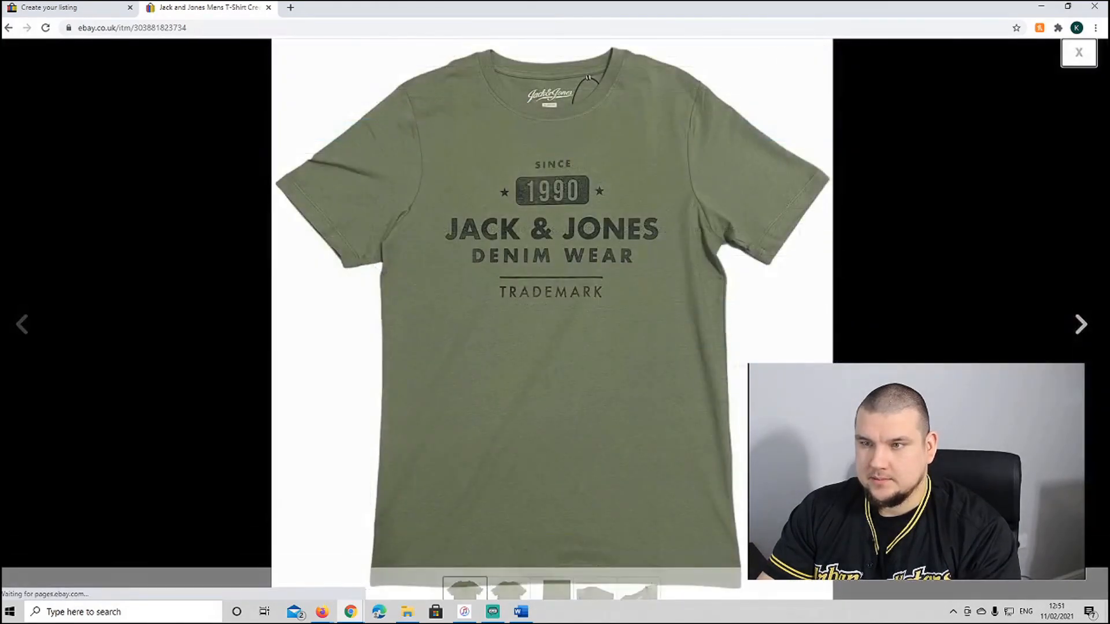
{"action": "left_click", "coordinate": [1078, 324]}
{"action": "left_click", "coordinate": [1078, 324]}
{"action": "left_click", "coordinate": [1078, 324]}
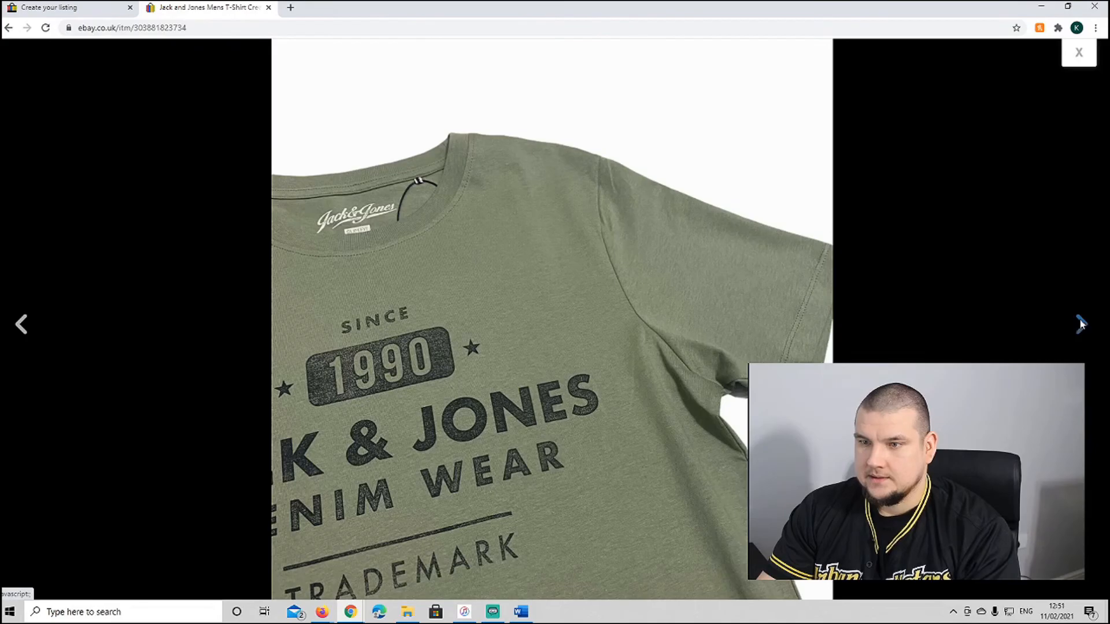
{"action": "left_click", "coordinate": [1078, 323]}
{"action": "left_click", "coordinate": [1076, 53]}
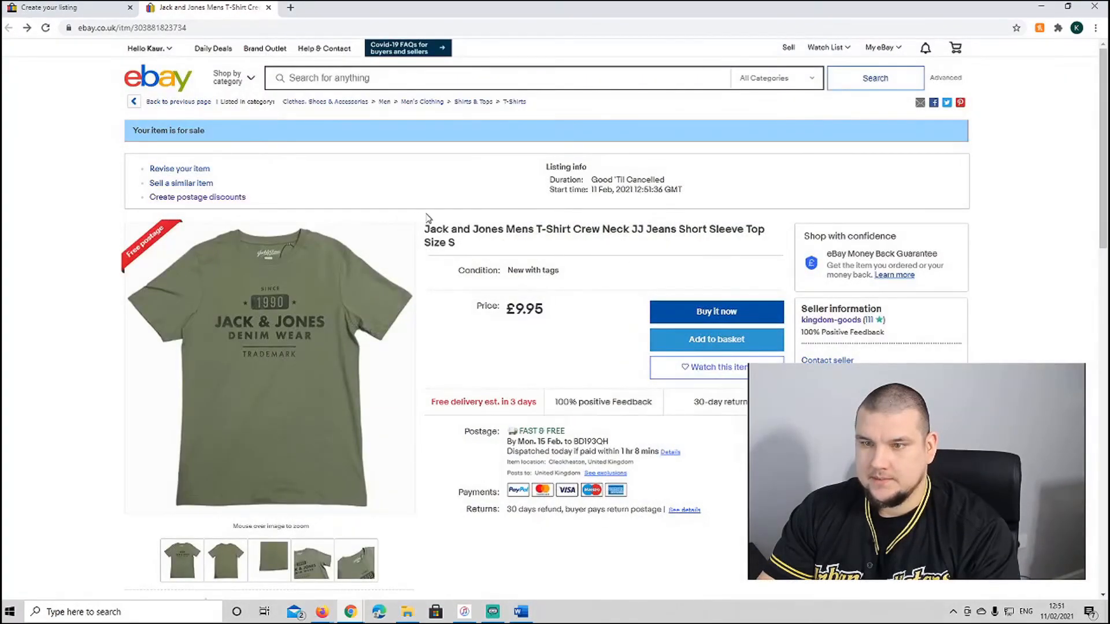
Review the published listing's item specifics, product details, postage, returns and feedback text, and return to the listing's title and price
{"action": "scroll", "coordinate": [572, 348], "scroll_direction": "down", "scroll_amount": 3}
{"action": "scroll", "coordinate": [572, 349], "scroll_direction": "down", "scroll_amount": 5}
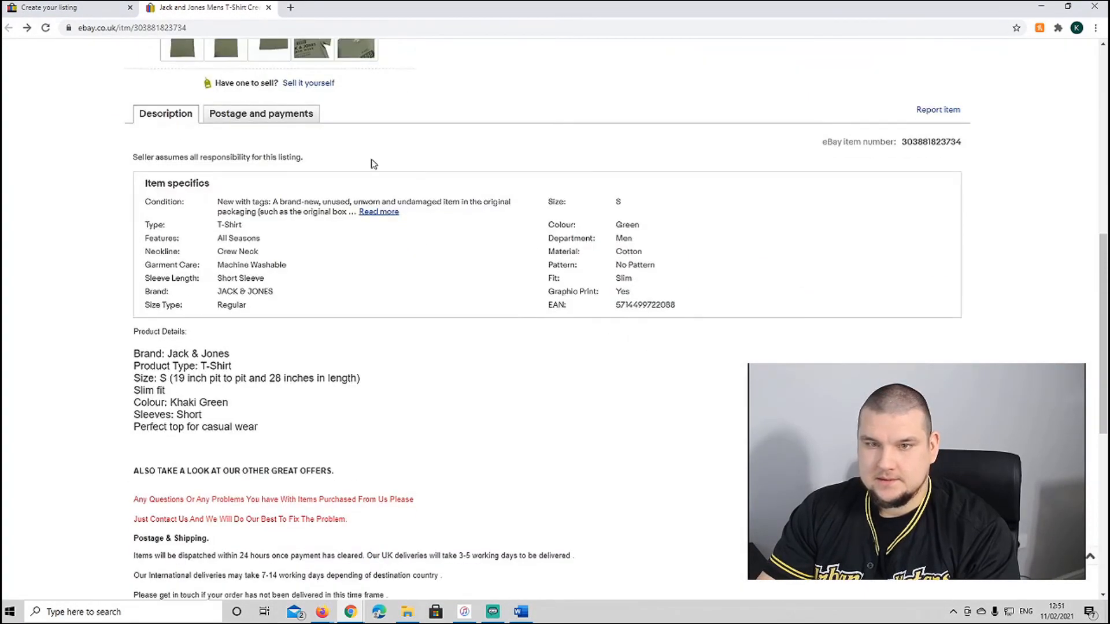
{"action": "scroll", "coordinate": [207, 182], "scroll_direction": "down", "scroll_amount": 4}
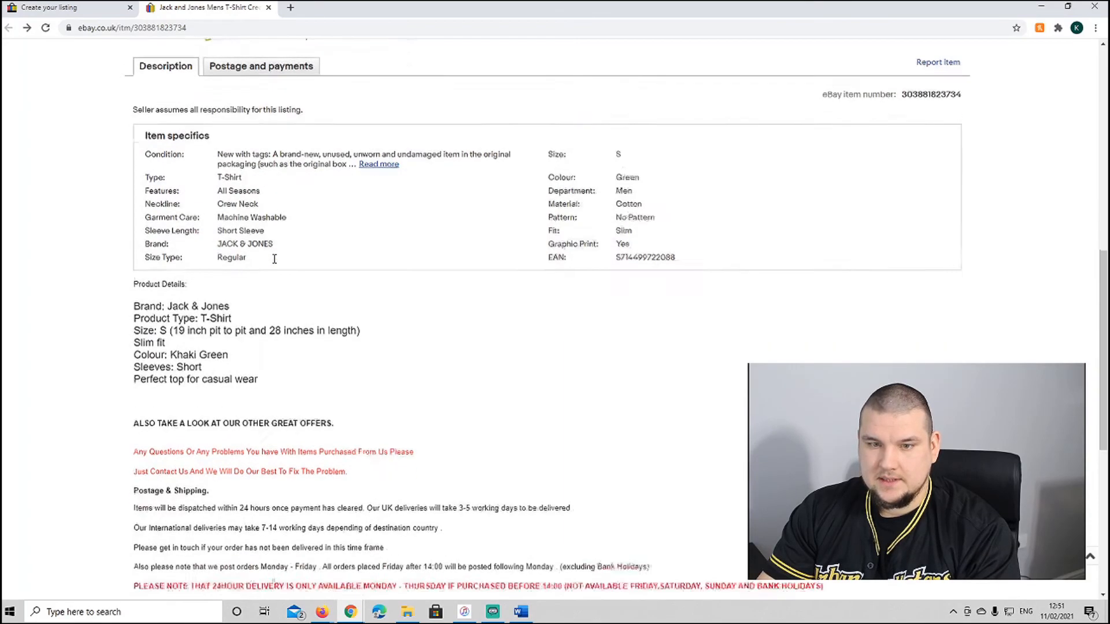
{"action": "scroll", "coordinate": [370, 229], "scroll_direction": "down", "scroll_amount": 3}
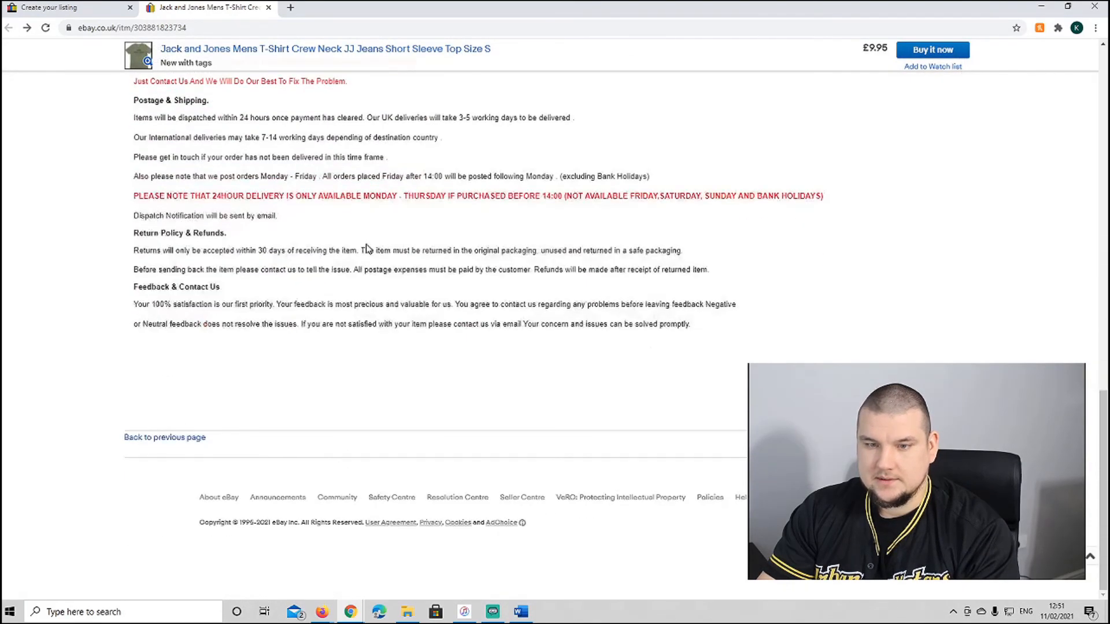
{"action": "scroll", "coordinate": [404, 353], "scroll_direction": "up", "scroll_amount": 20}
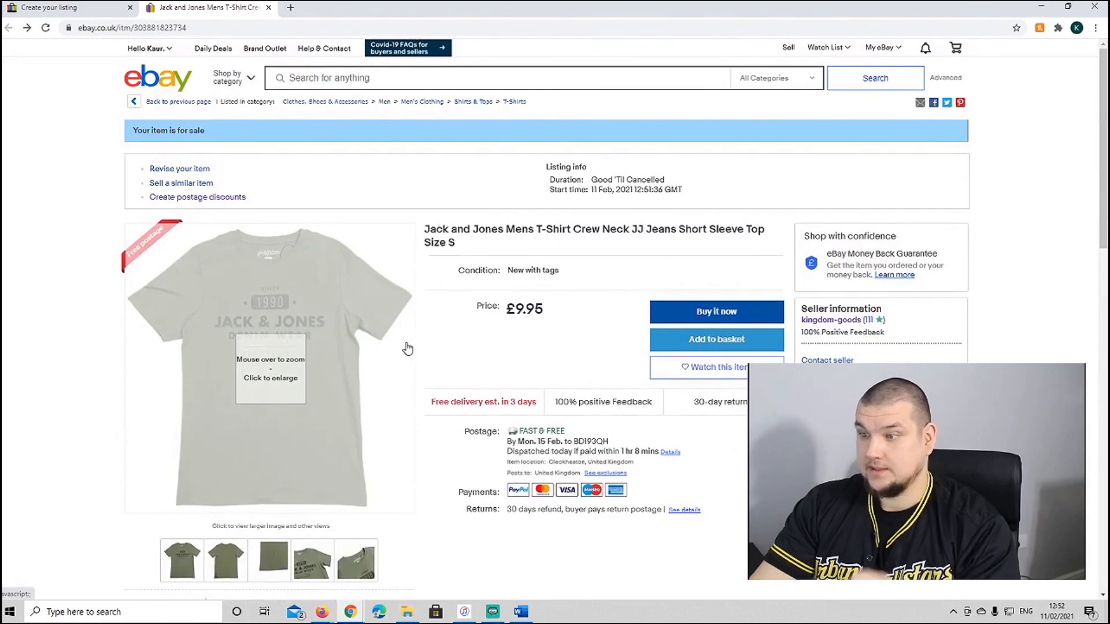